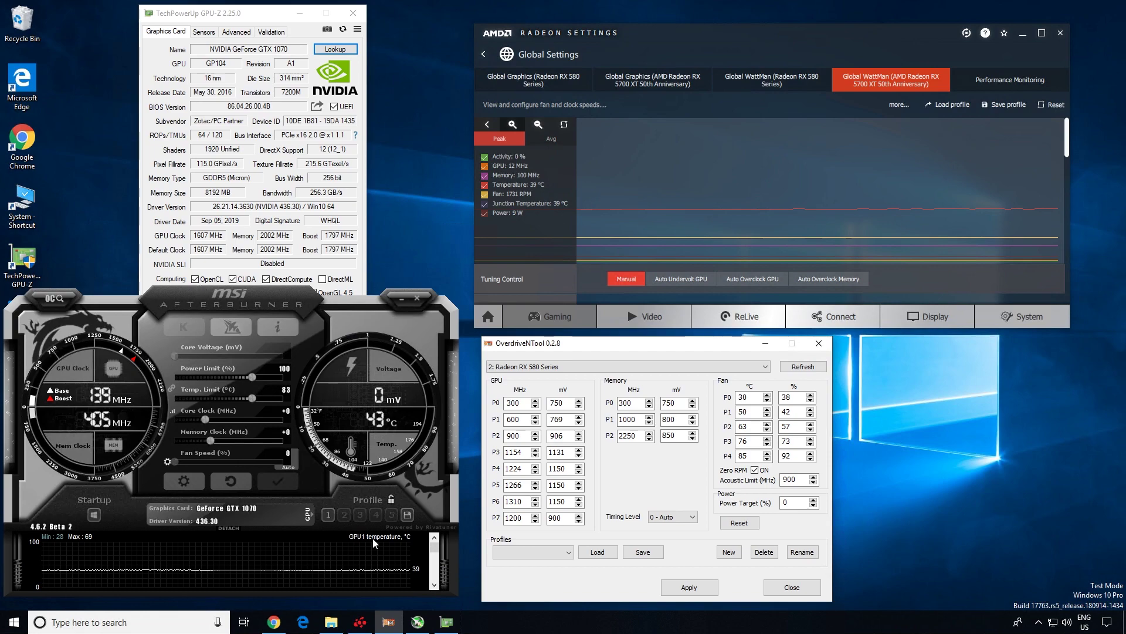
- In Chrome, view the graphics product list on the AMD Drivers and Support page and return to the desktop tuning tools
click(274, 623)
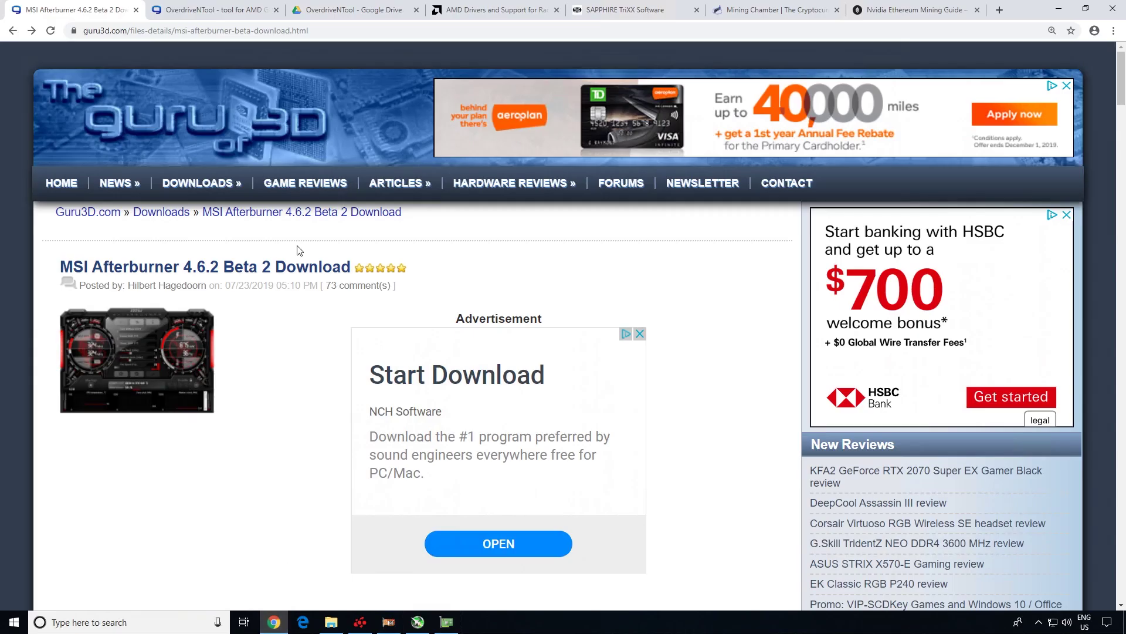
click(515, 16)
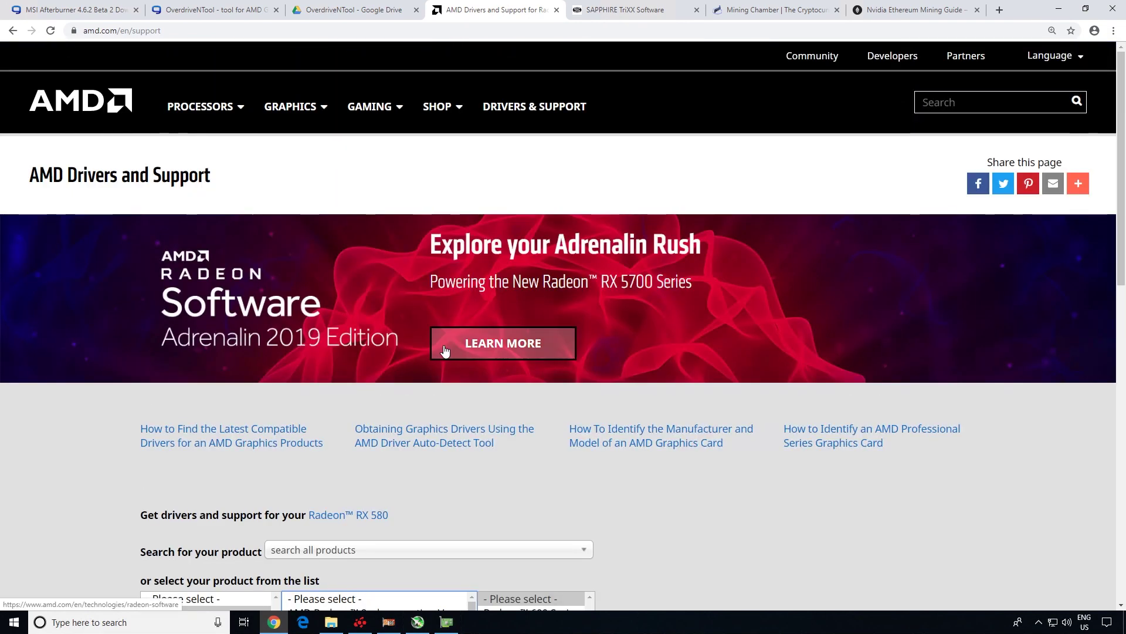
scroll(444, 351, down, 3)
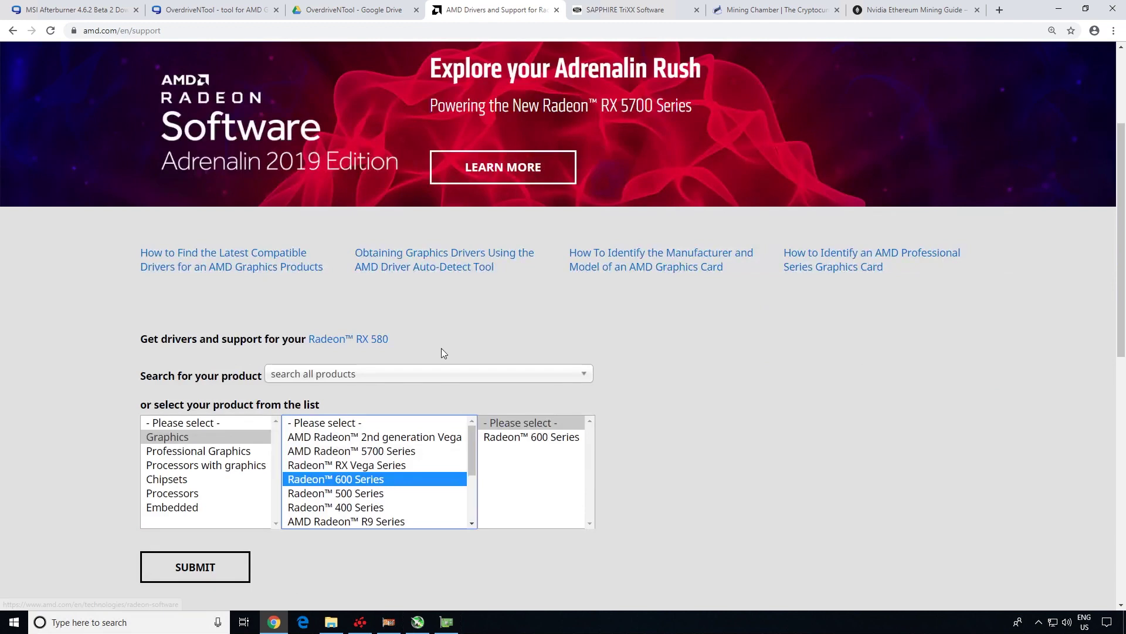
scroll(443, 353, down, 2)
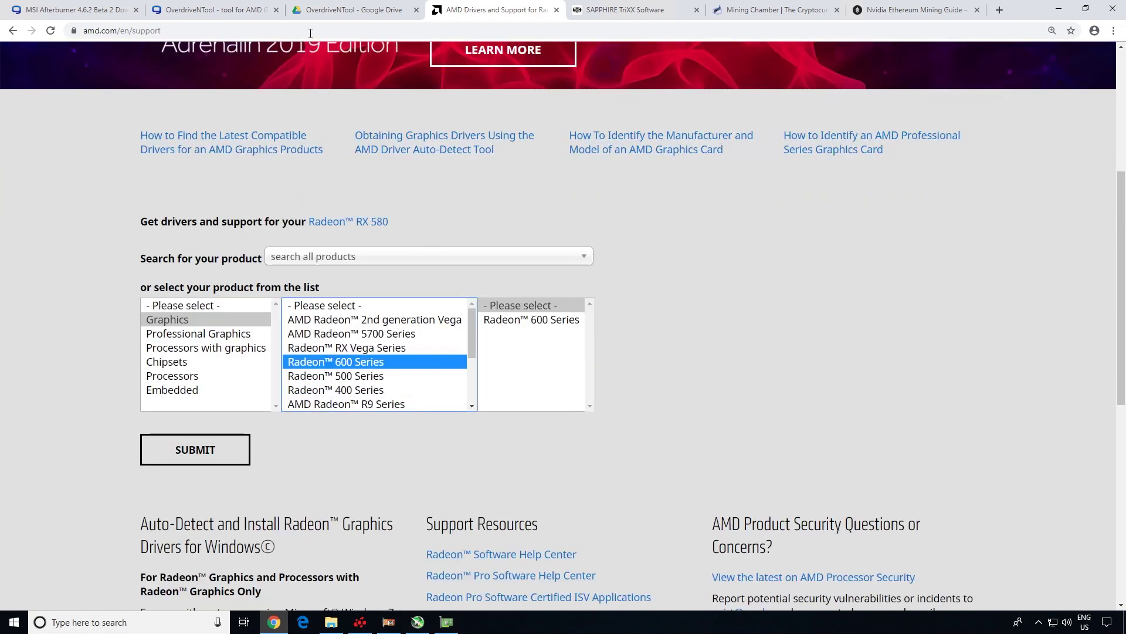
click(229, 35)
click(699, 332)
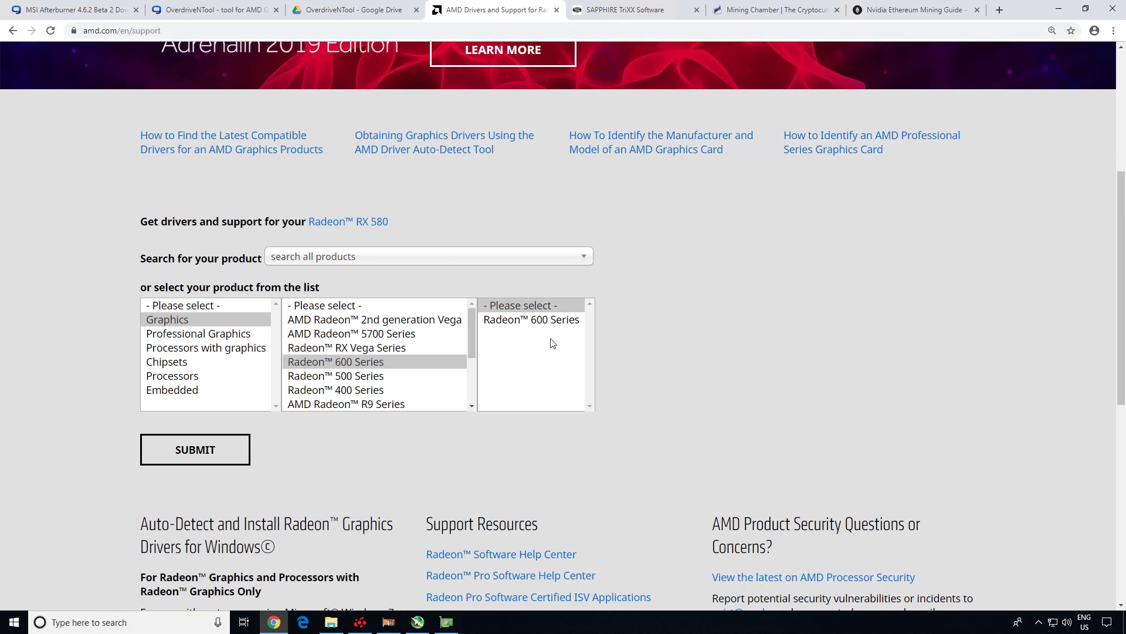
mouse_move(1061, 11)
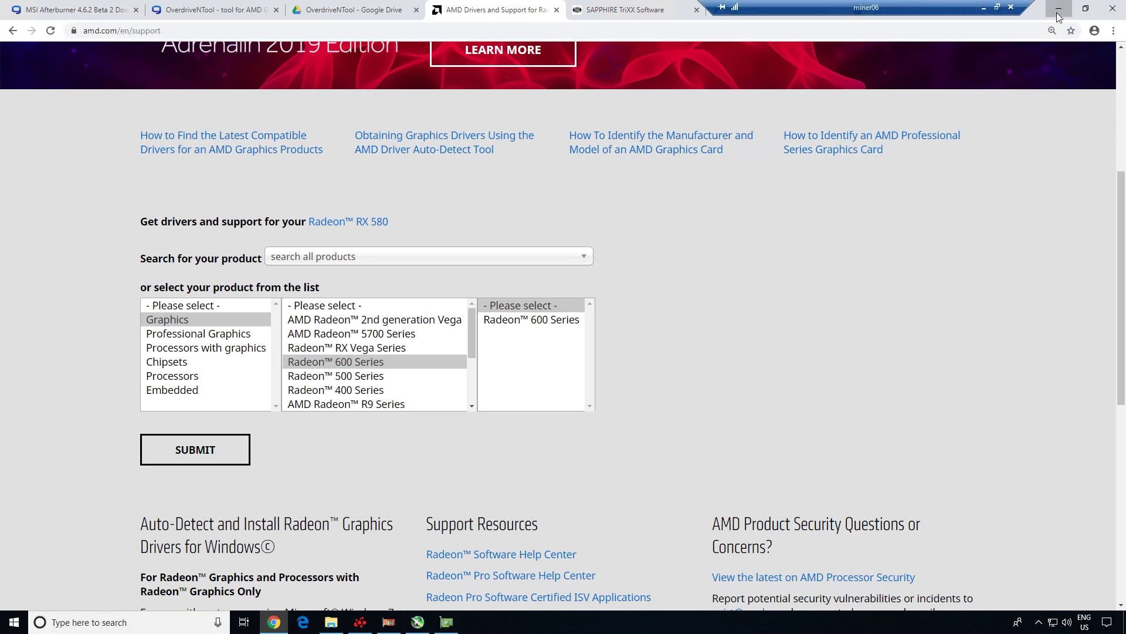
click(1059, 12)
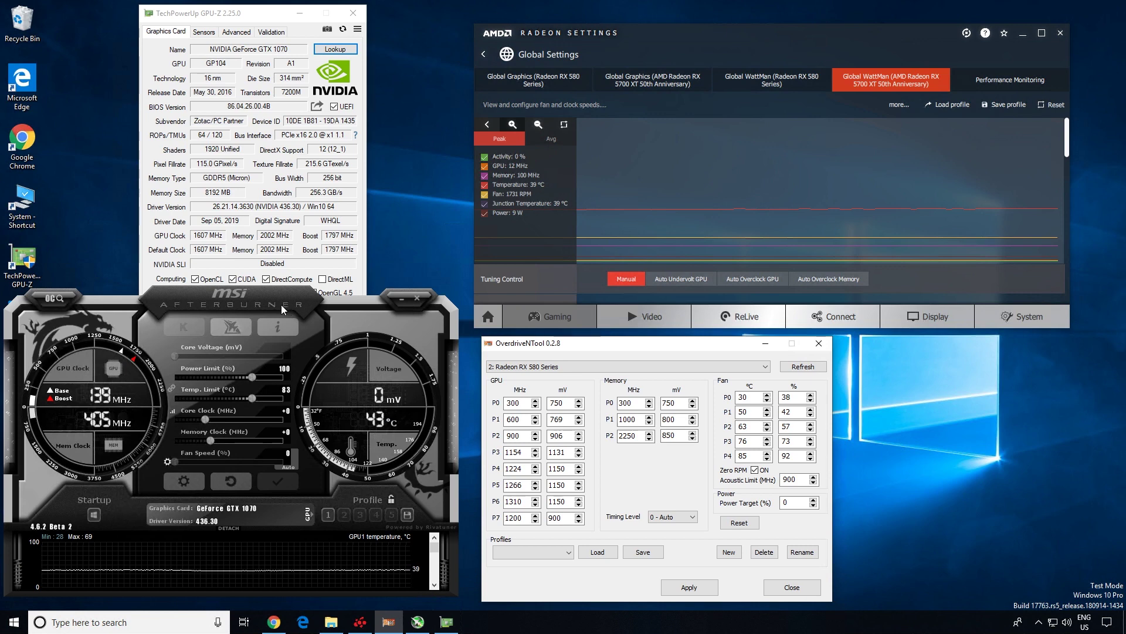
mouse_move(277, 303)
mouse_down()
mouse_move(614, 143)
mouse_move(555, 184)
mouse_move(290, 269)
mouse_move(275, 303)
mouse_up()
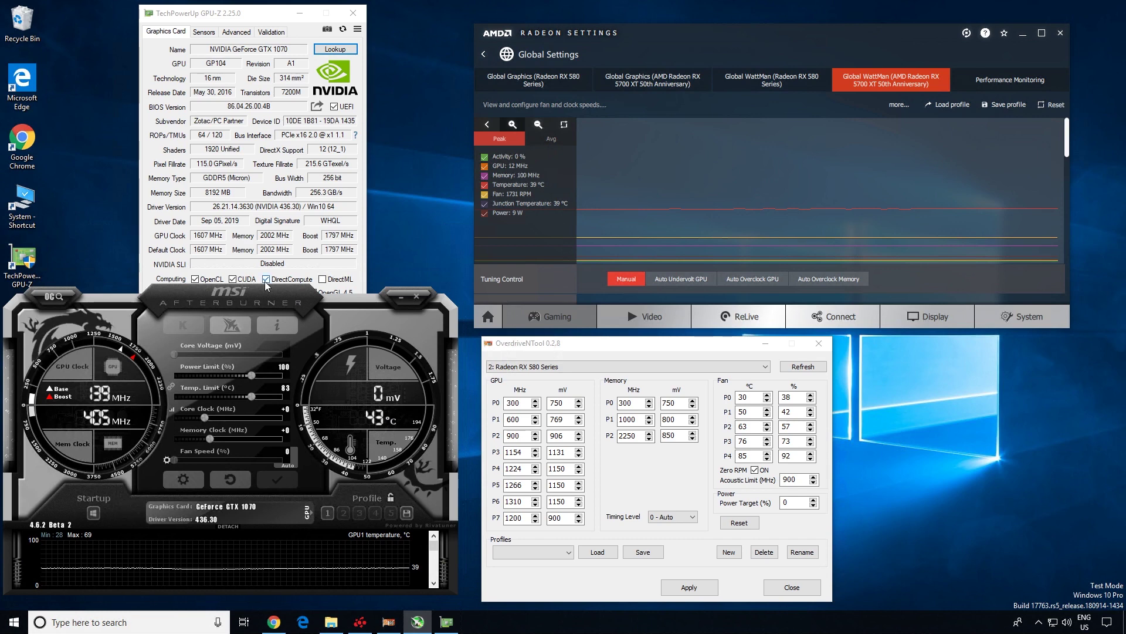
- Return to Chrome and read the MSI Afterburner 4.6.2 Beta 2 description on the Guru3D download page
click(284, 625)
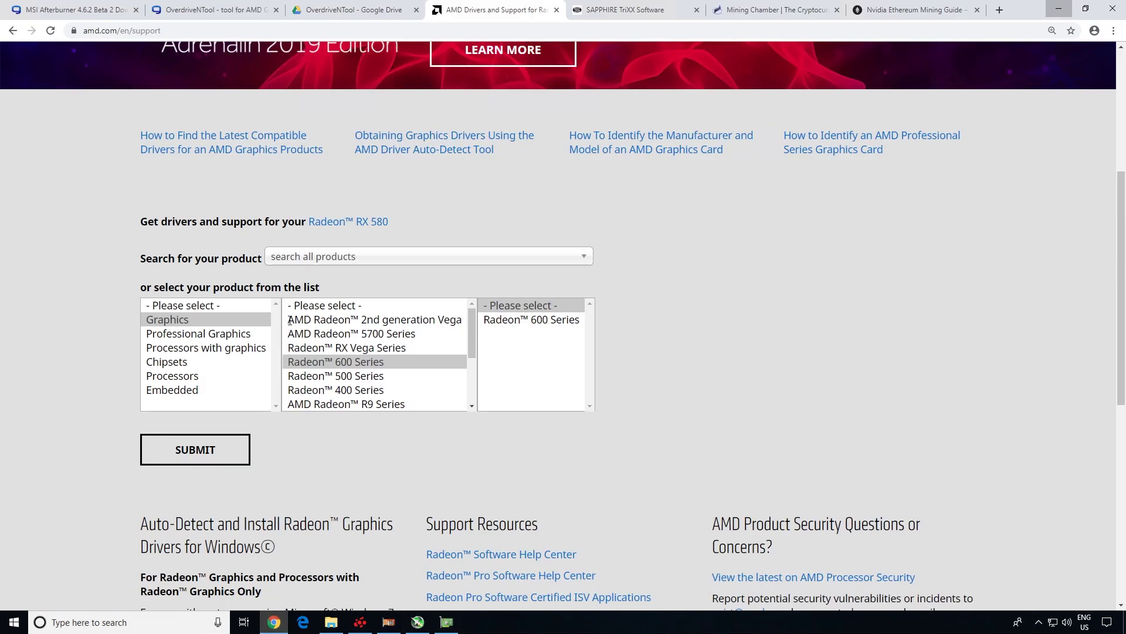
click(94, 10)
scroll(298, 350, down, 8)
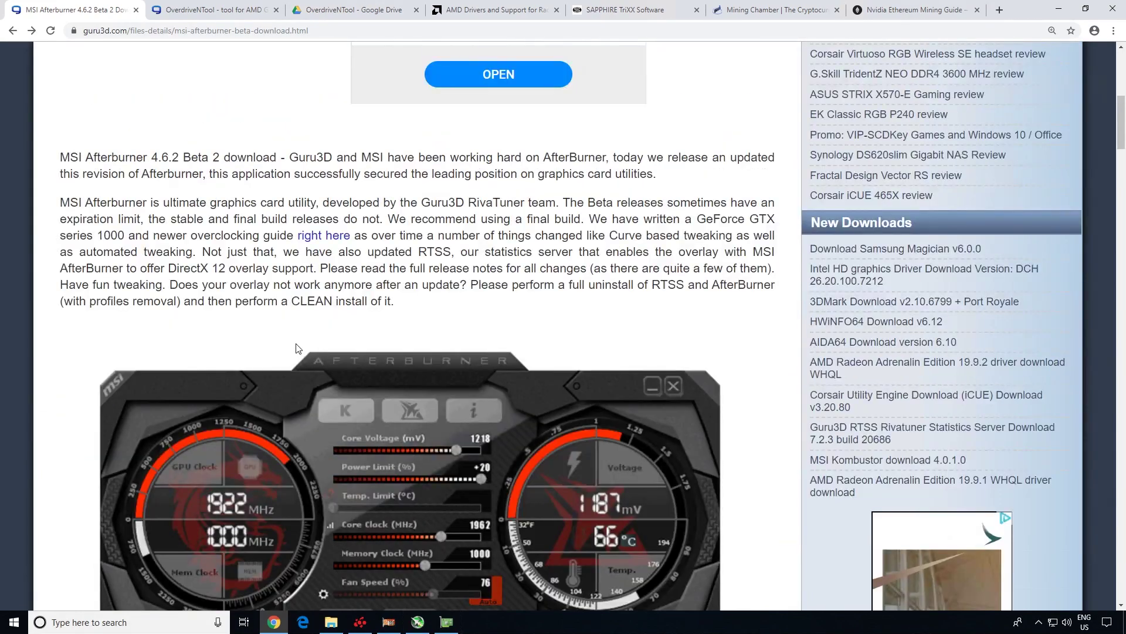
scroll(297, 345, down, 5)
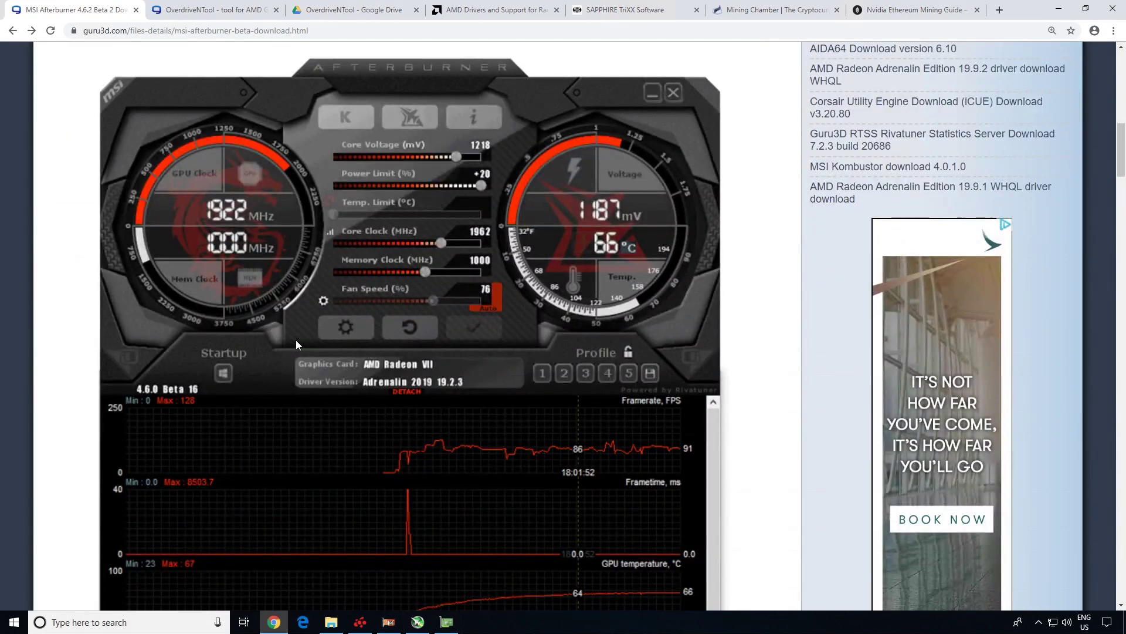
scroll(295, 340, up, 1)
scroll(296, 336, up, 12)
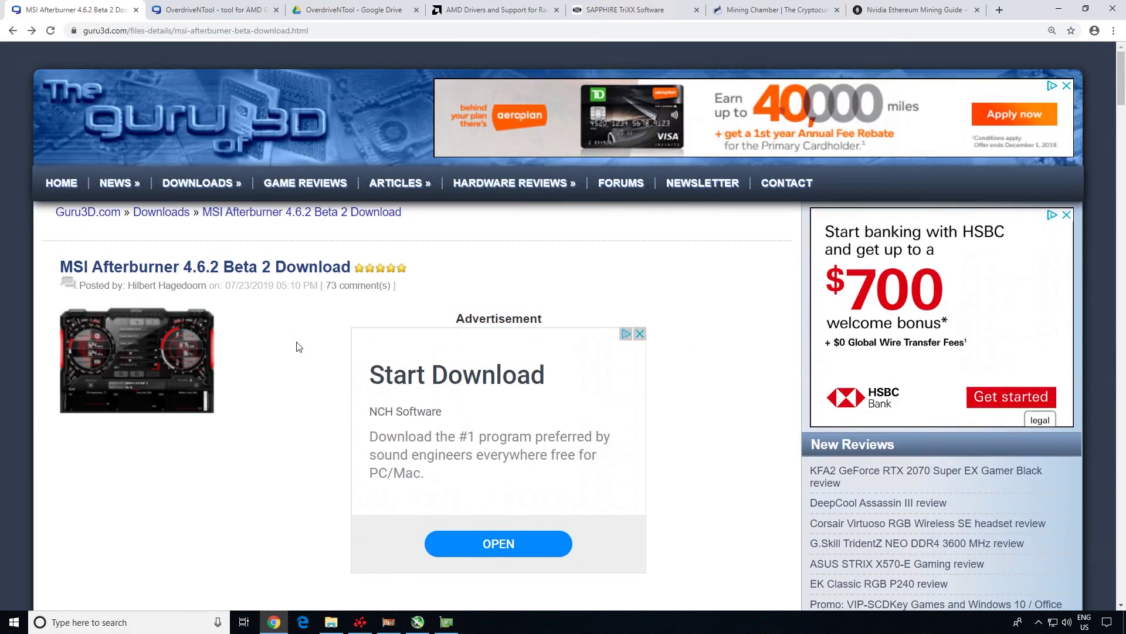
scroll(290, 340, down, 6)
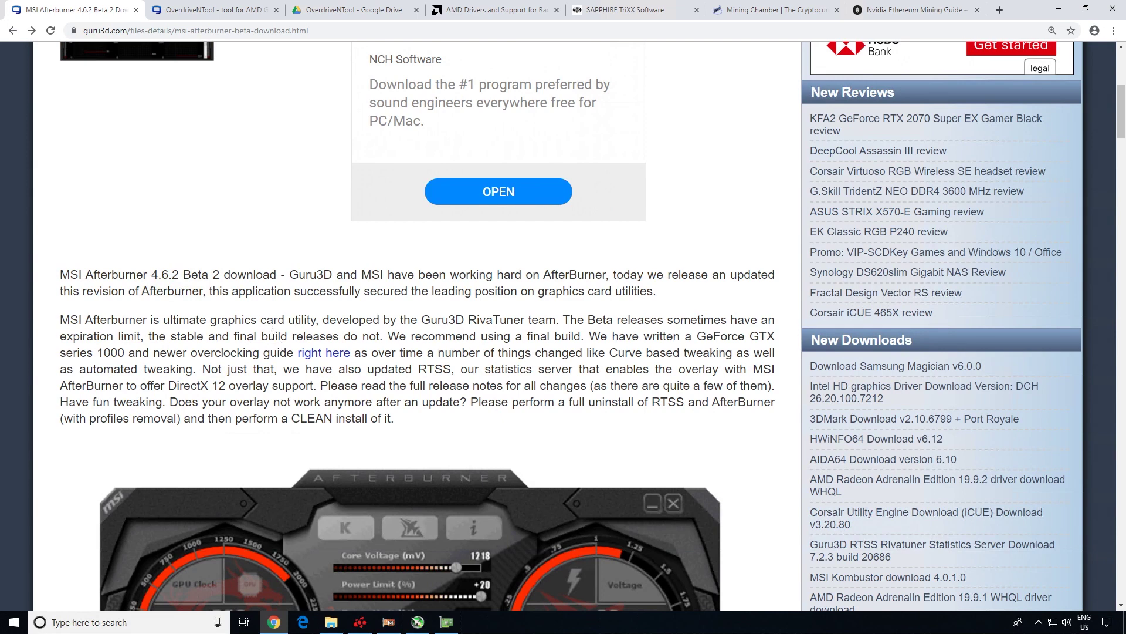
scroll(271, 331, up, 6)
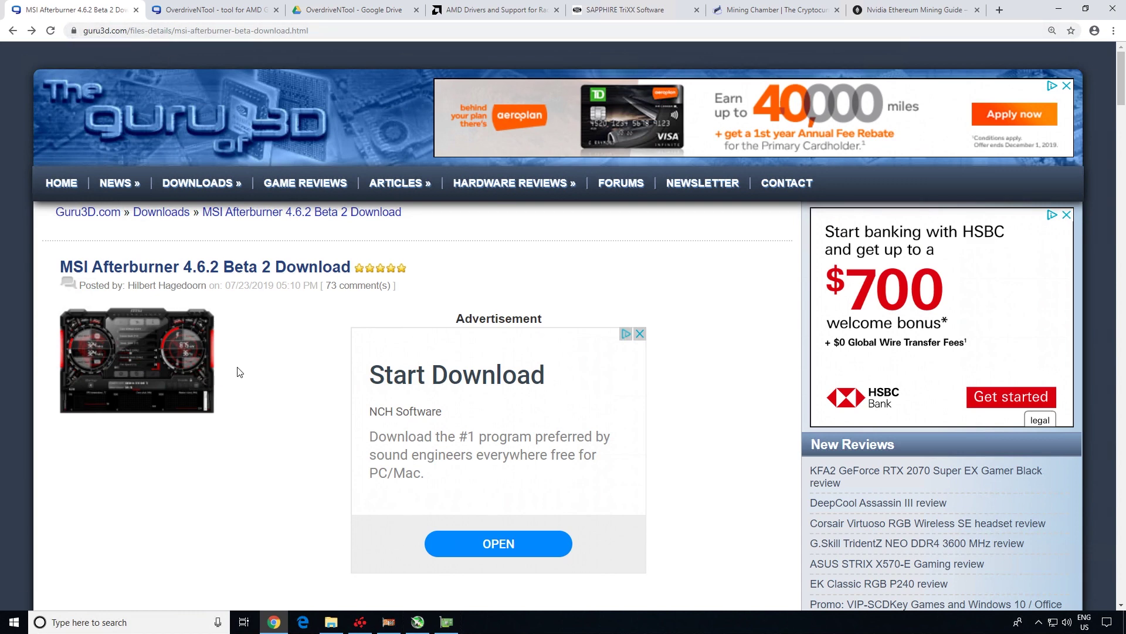
- Look through the Afterburner release notes and find the 4.6.1 Stable/Final entry under Download Locations
scroll(237, 371, down, 1)
scroll(234, 367, up, 1)
scroll(149, 330, down, 10)
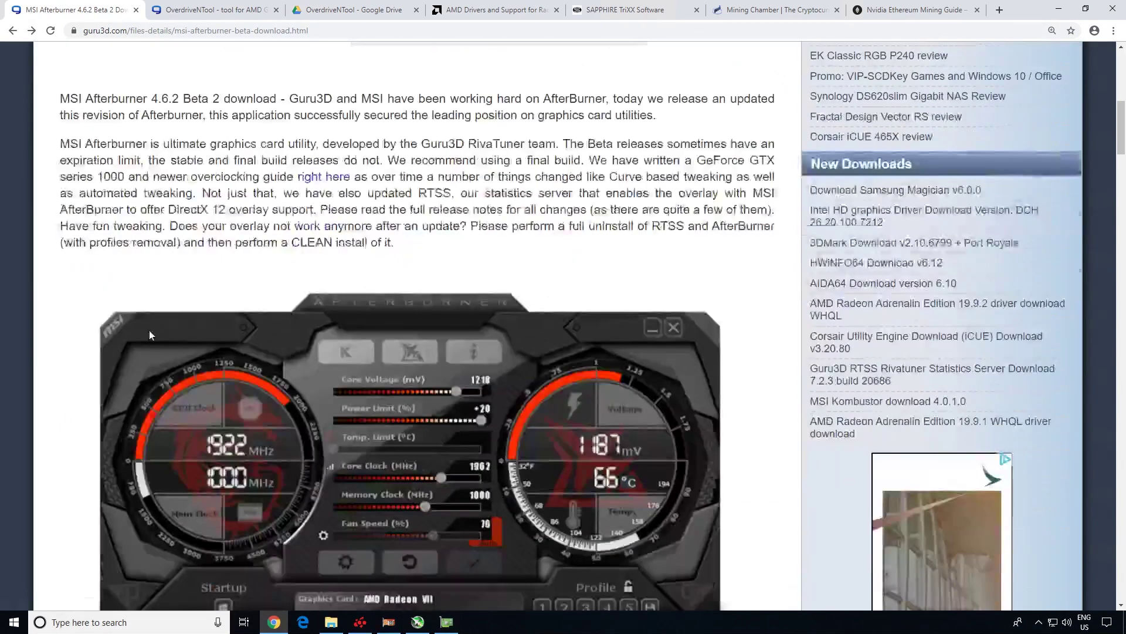
scroll(149, 329, down, 11)
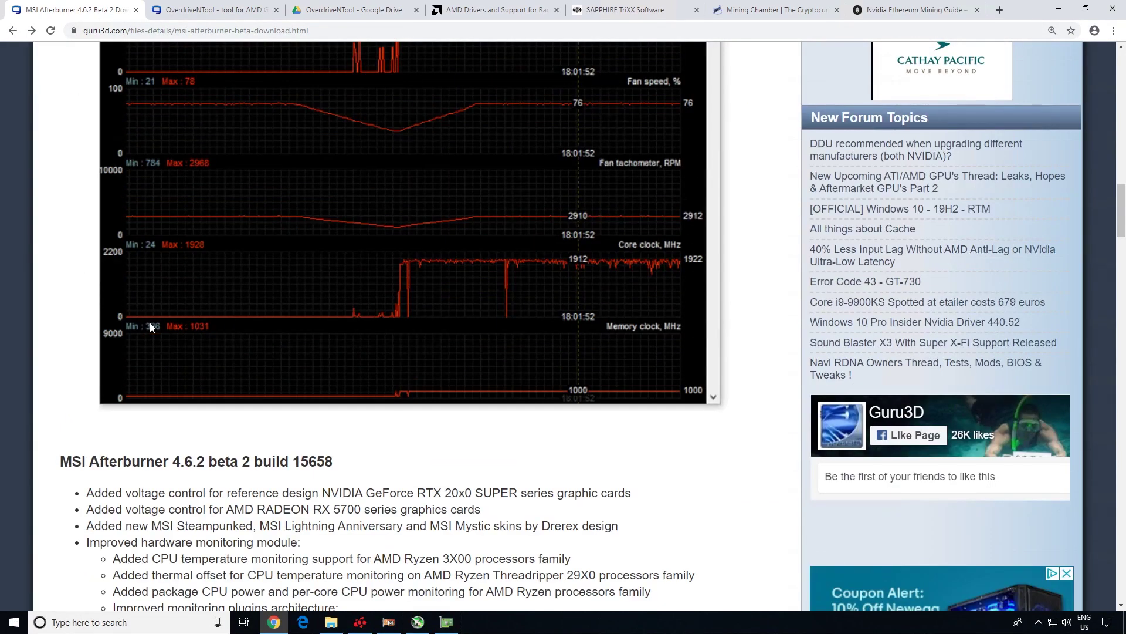
scroll(151, 327, down, 4)
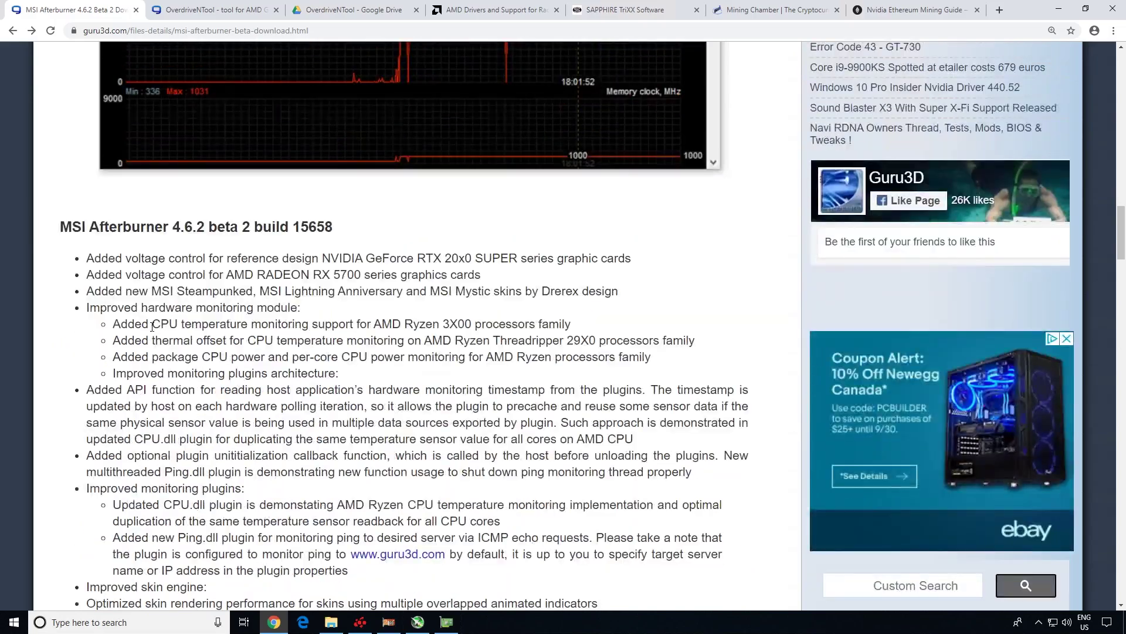
drag(1121, 253, 1097, 474)
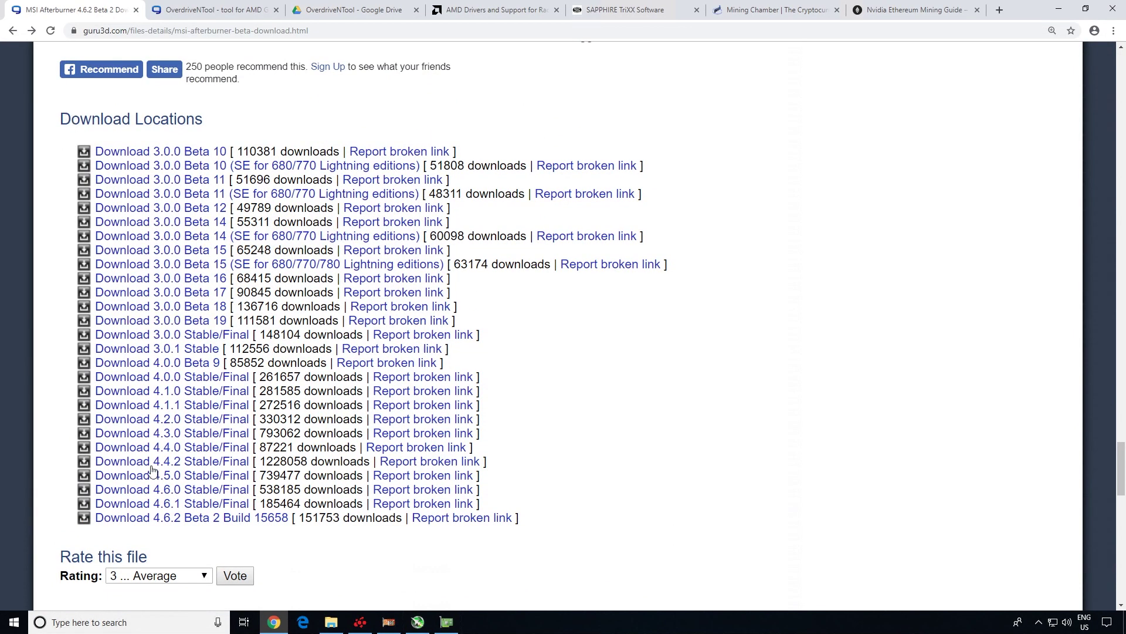
click(103, 505)
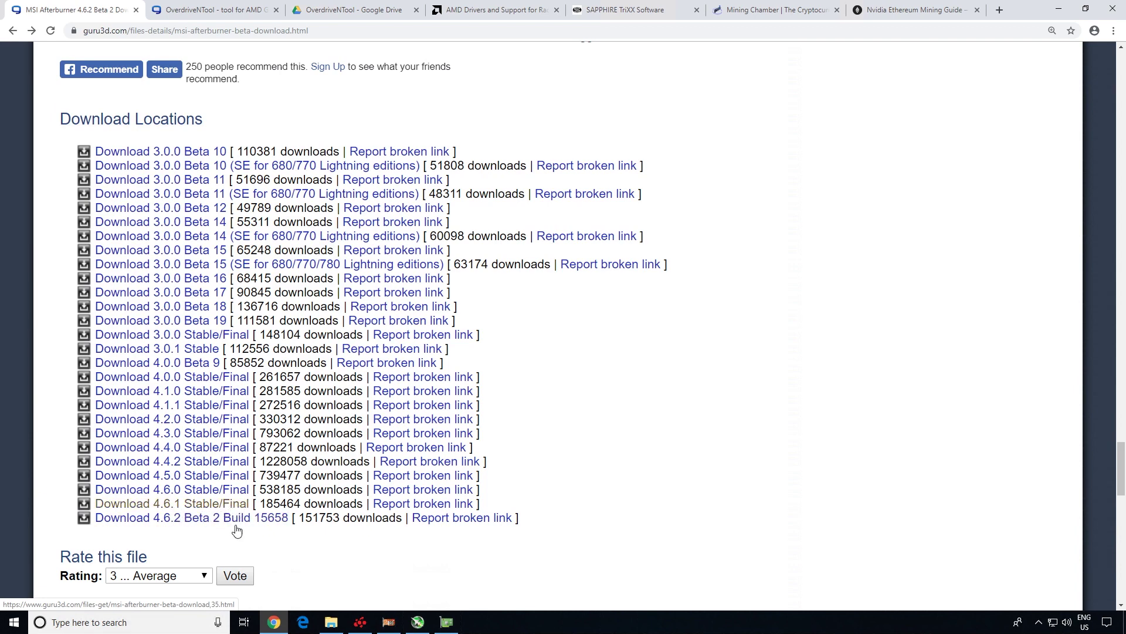
- Switch to MSI Afterburner, view the Radeon RX 5700 XT settings, and reselect the GTX 1070 as the active GPU
click(417, 622)
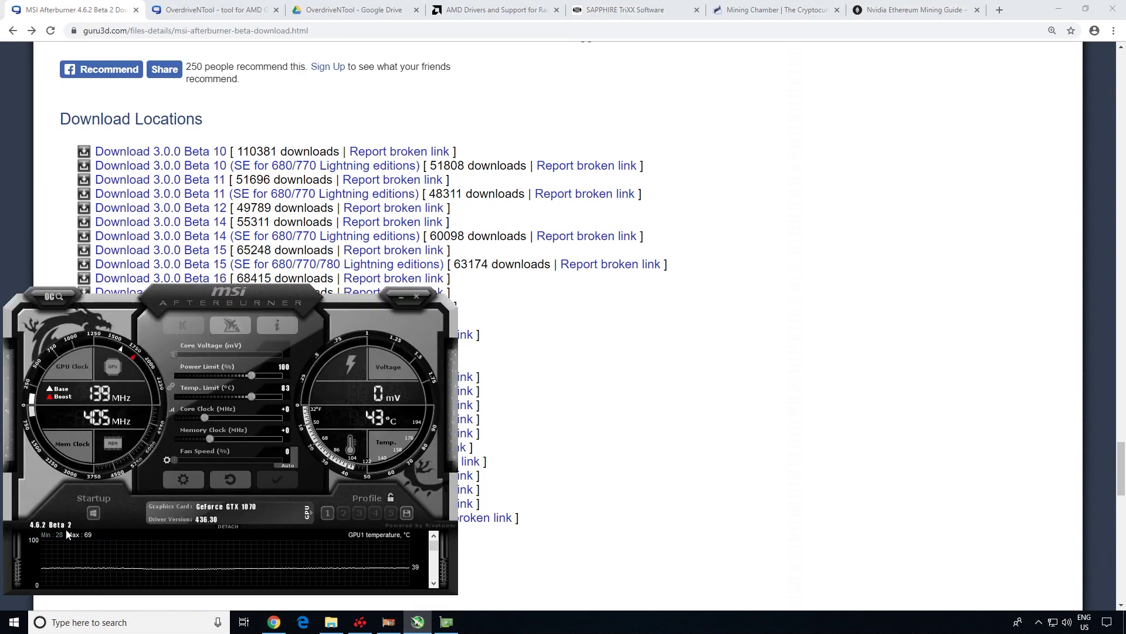
click(312, 514)
click(345, 485)
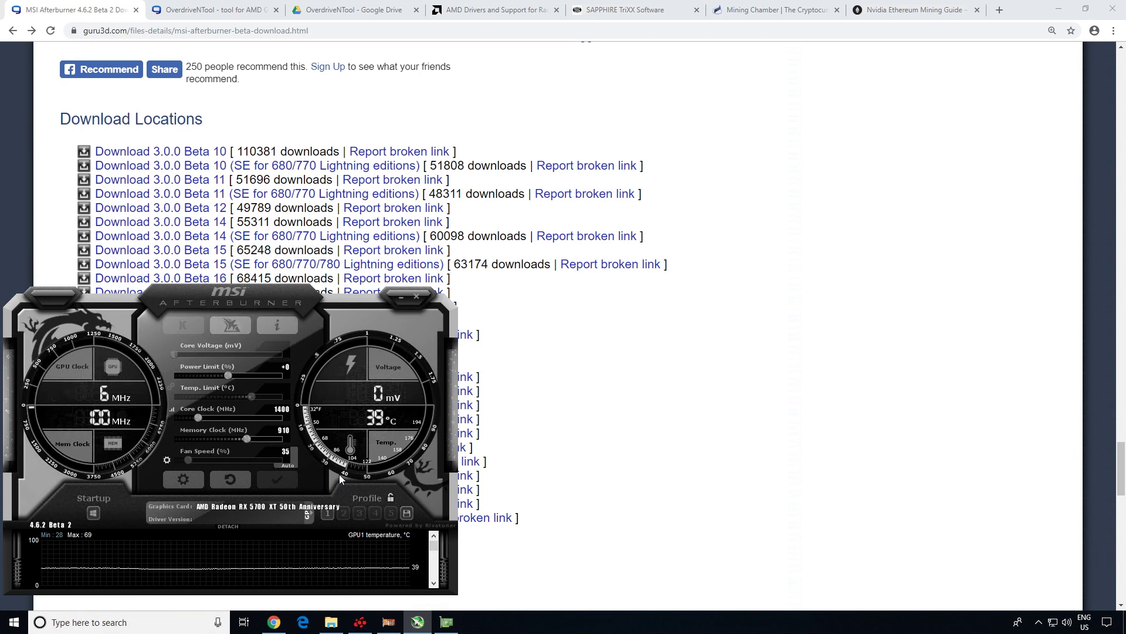
click(309, 514)
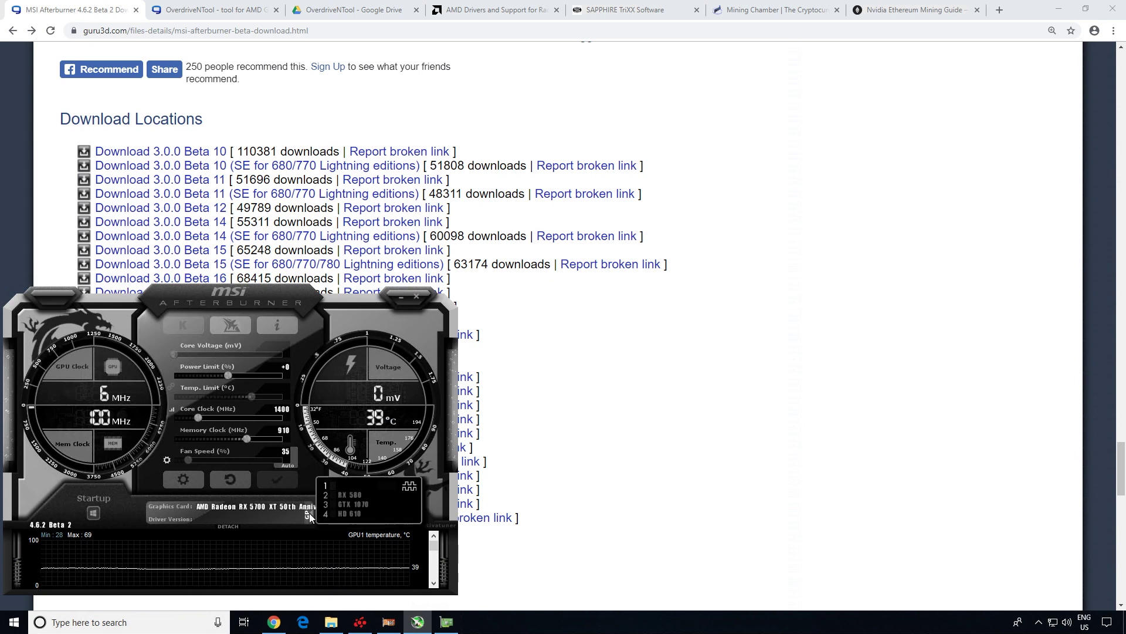
click(351, 504)
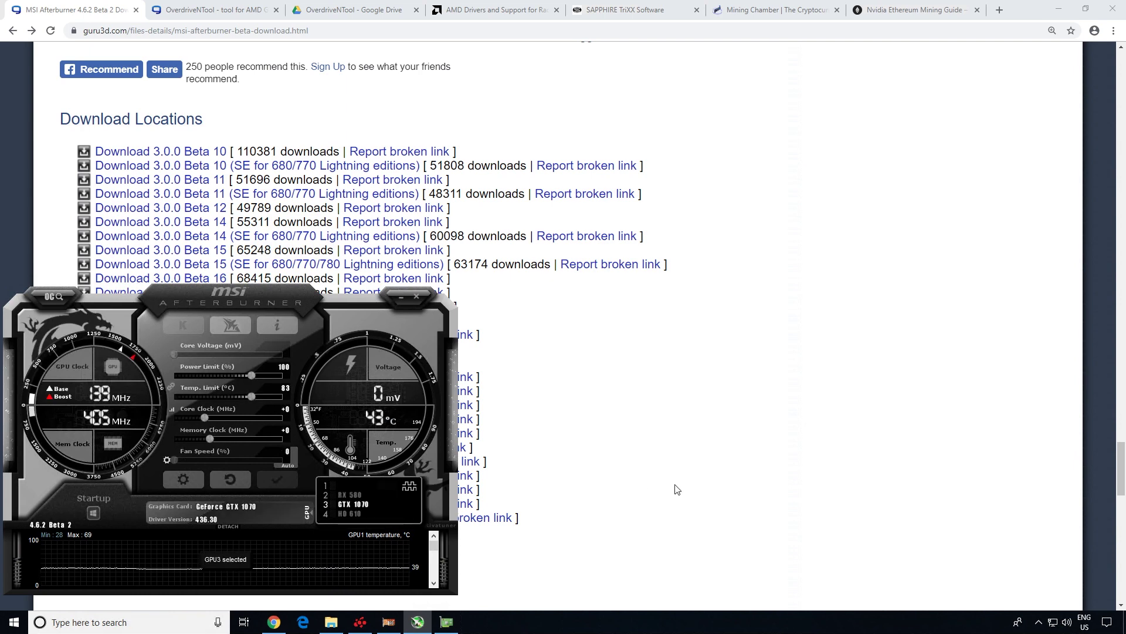
- Look at the Guru3D download links again and minimize Chrome to return to the MSI Afterburner window
click(678, 489)
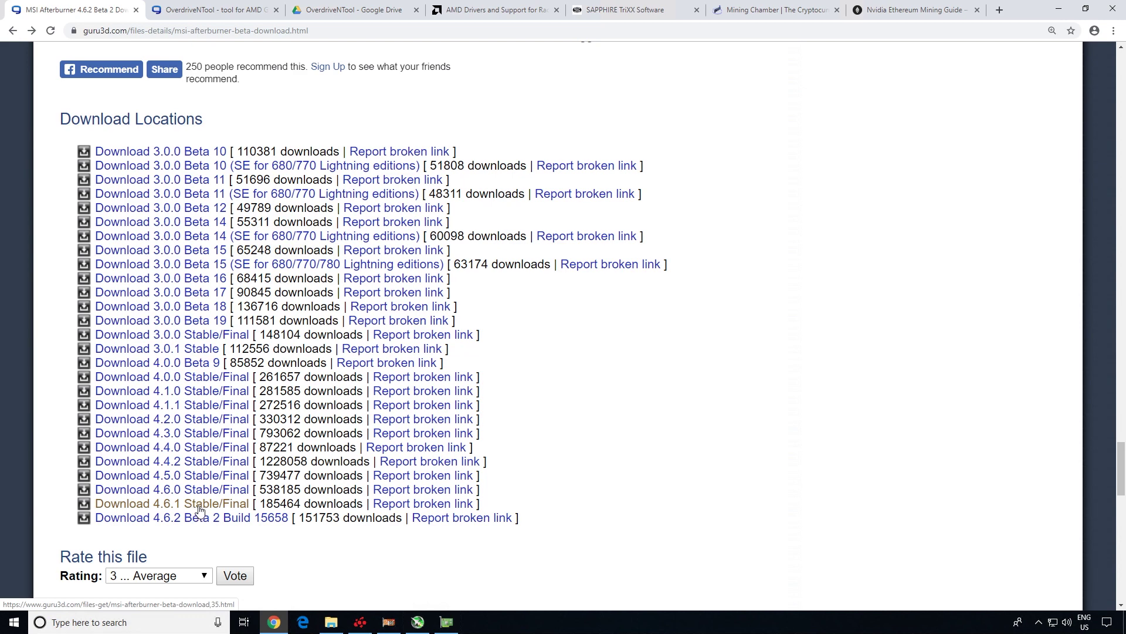
scroll(345, 523, up, 7)
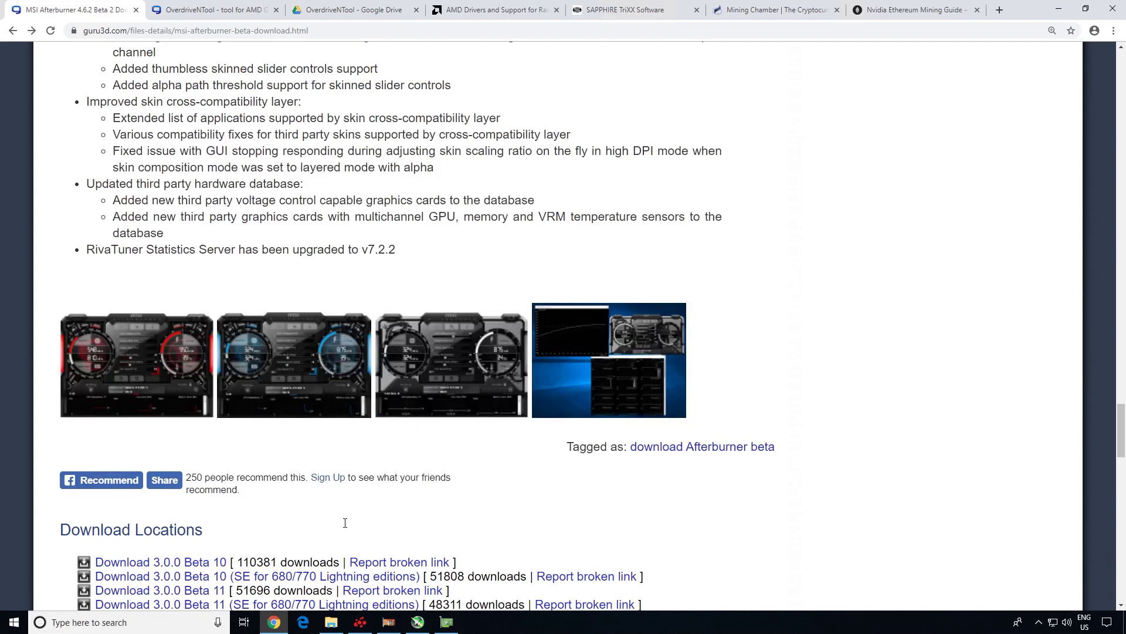
scroll(345, 523, up, 10)
click(1059, 10)
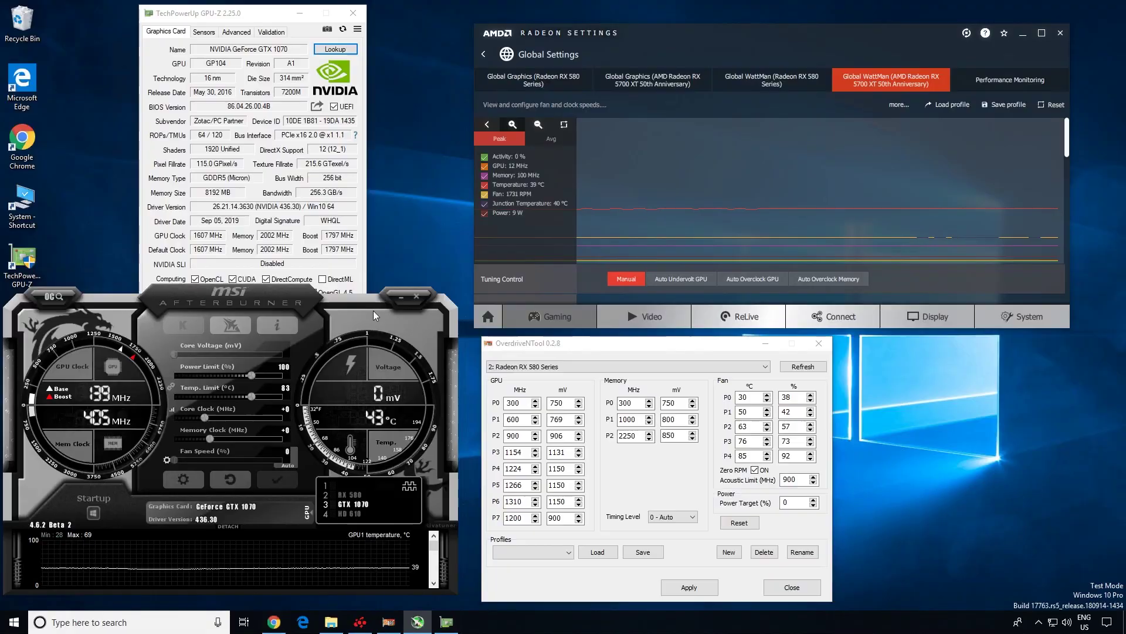
drag(234, 304, 235, 298)
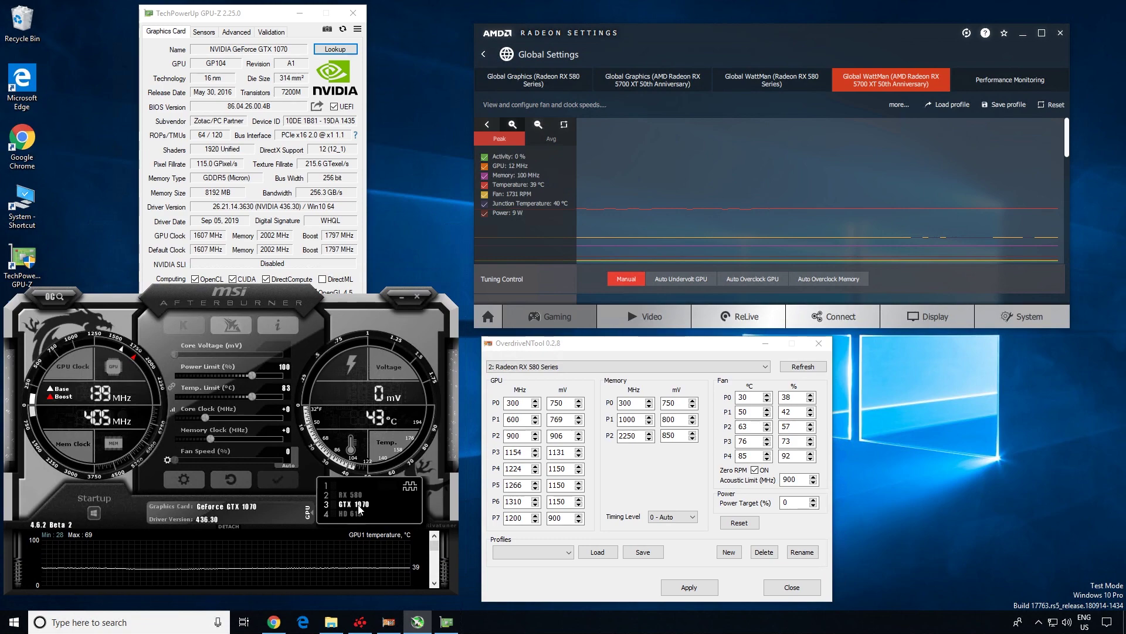
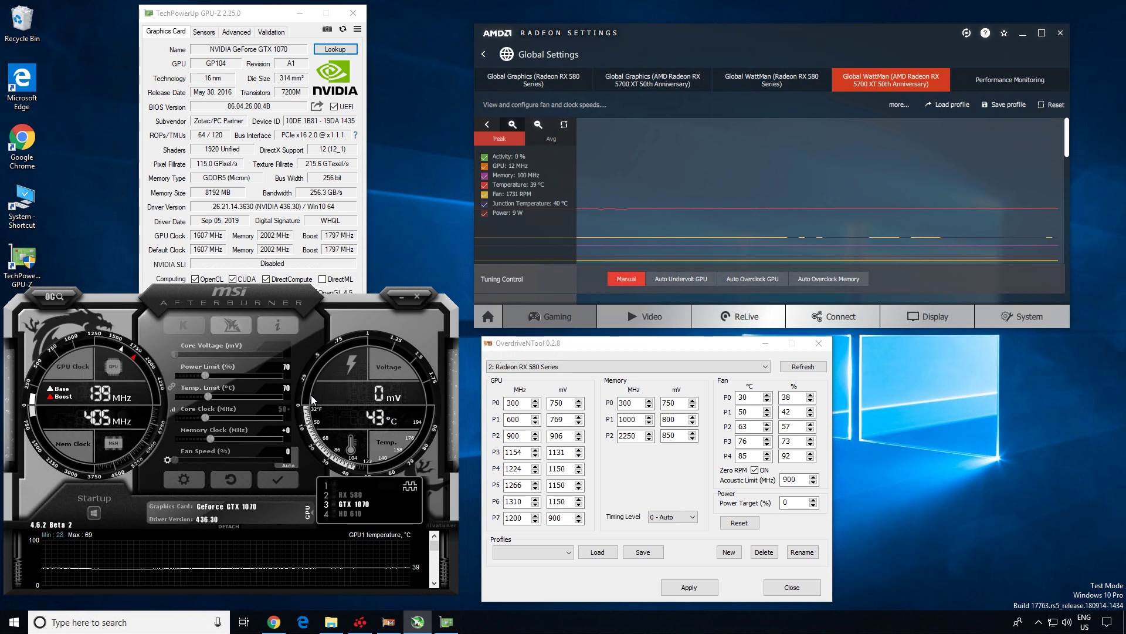
- Set the GTX 1070's core clock offset to +150 MHz and its memory clock offset to +300 MHz
text(150)
key(Return)
click(286, 431)
text(300)
key(Return)
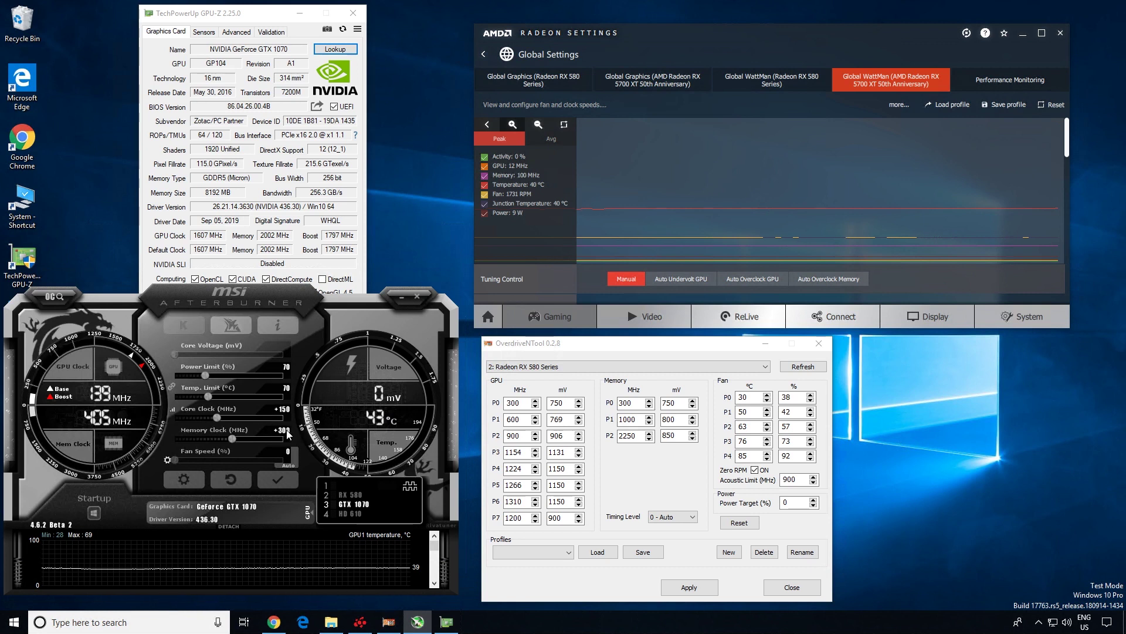
- Try a memory clock offset of -502 MHz for the GTX 1070
click(290, 431)
text(-502)
key(Return)
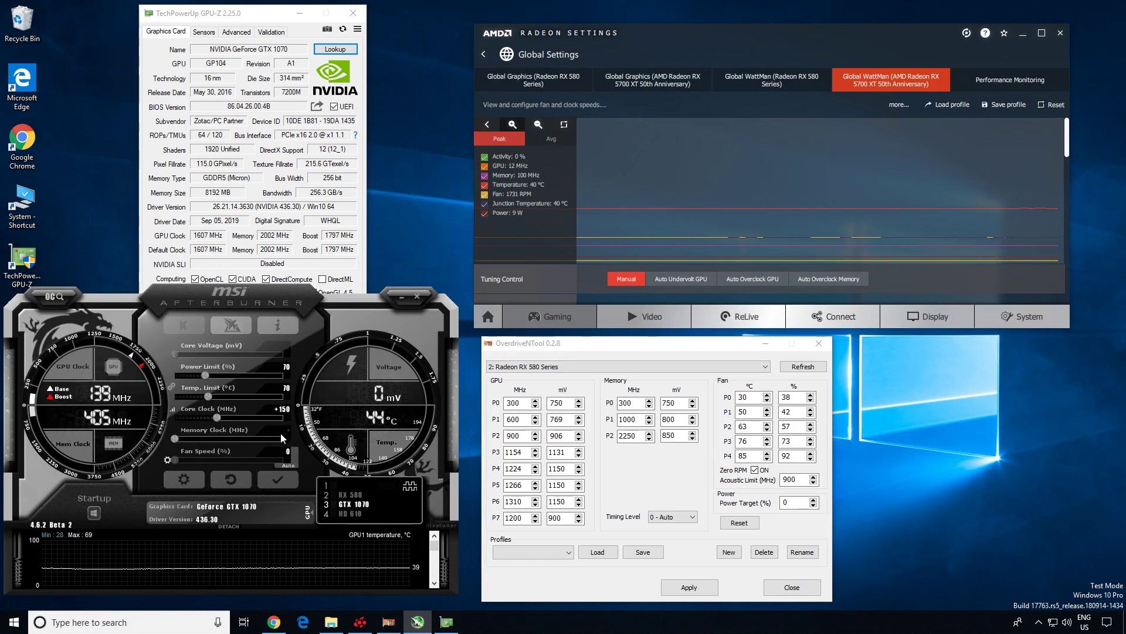
- Set the GTX 1070's memory clock offset to +300 MHz and fan speed to 60%, applying the settings
text(300)
key(Return)
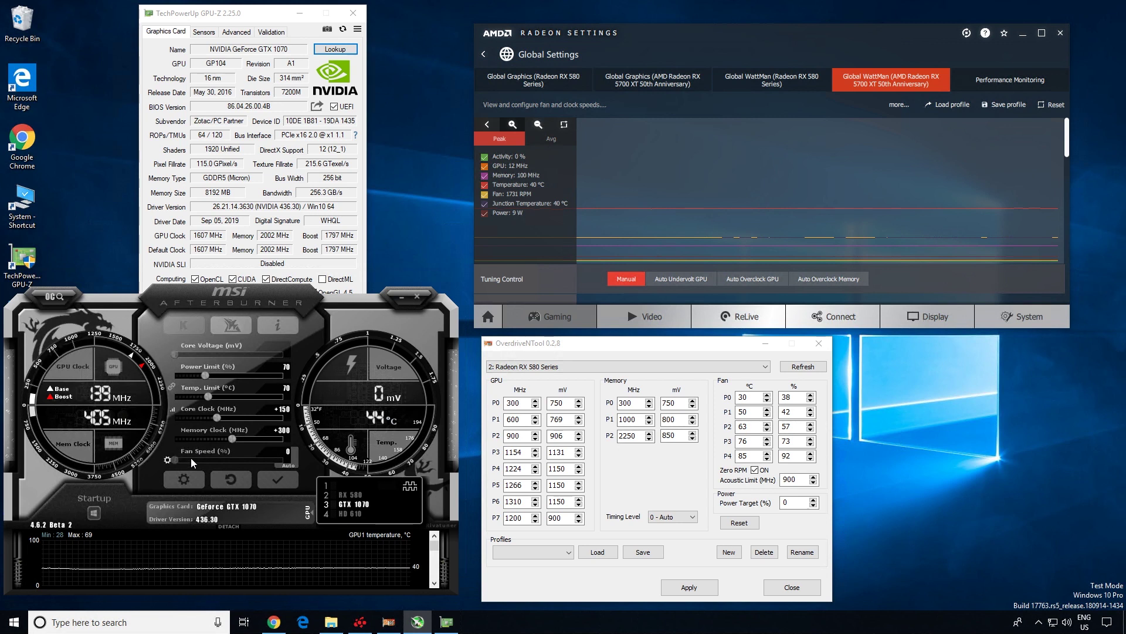
click(289, 452)
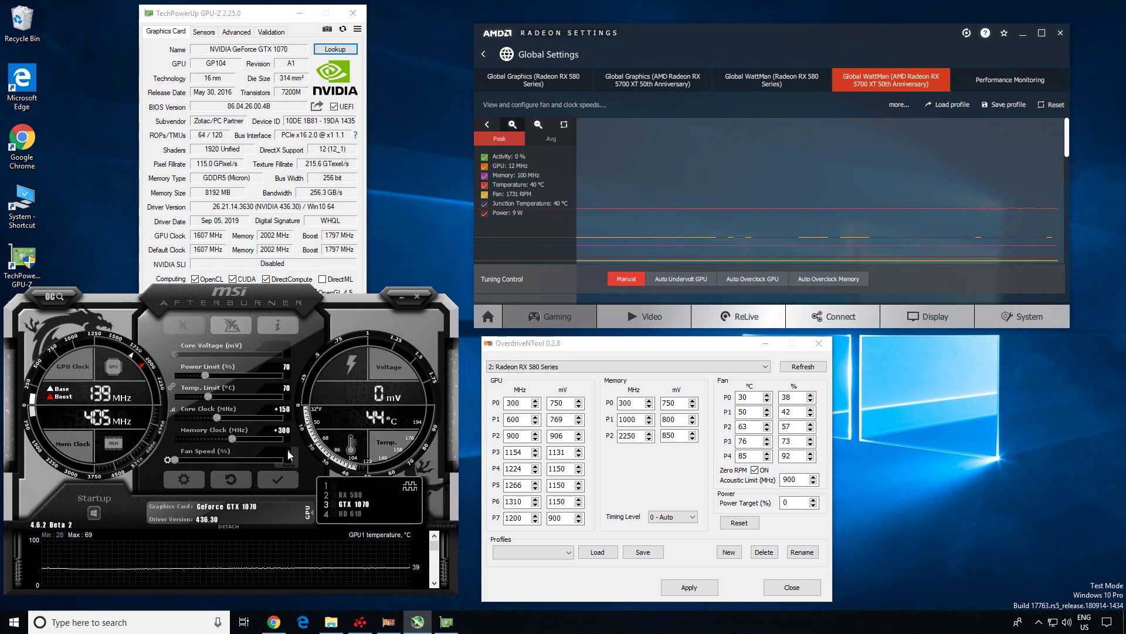
click(288, 451)
click(280, 483)
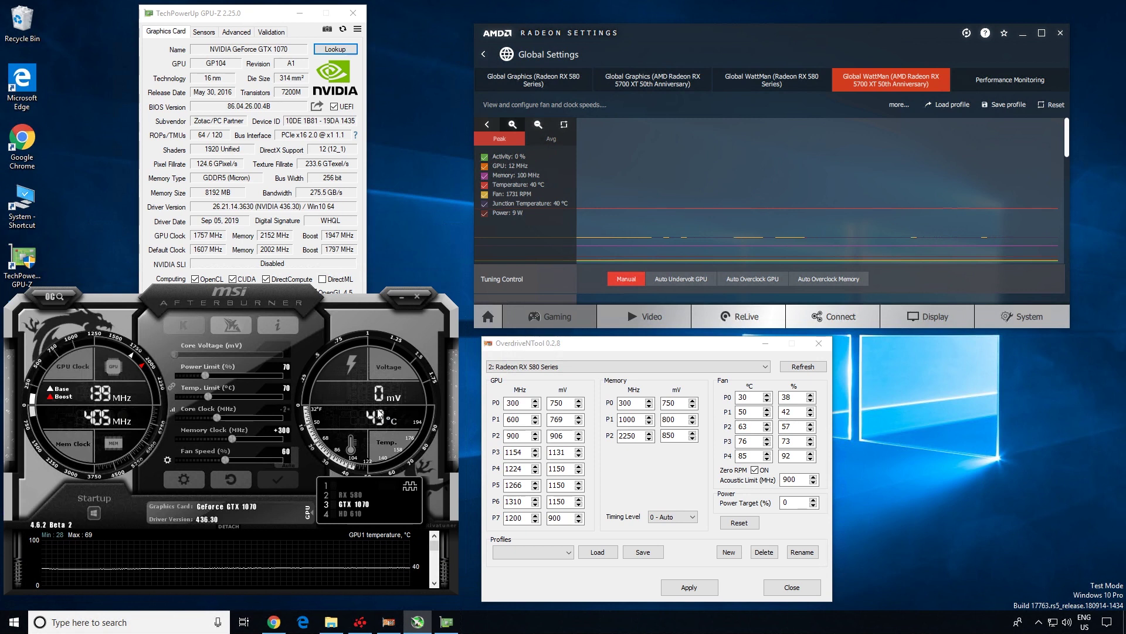
- Set the GTX 1070's core clock offset to -200 MHz and its memory clock offset to +600 MHz
text(00)
key(Return)
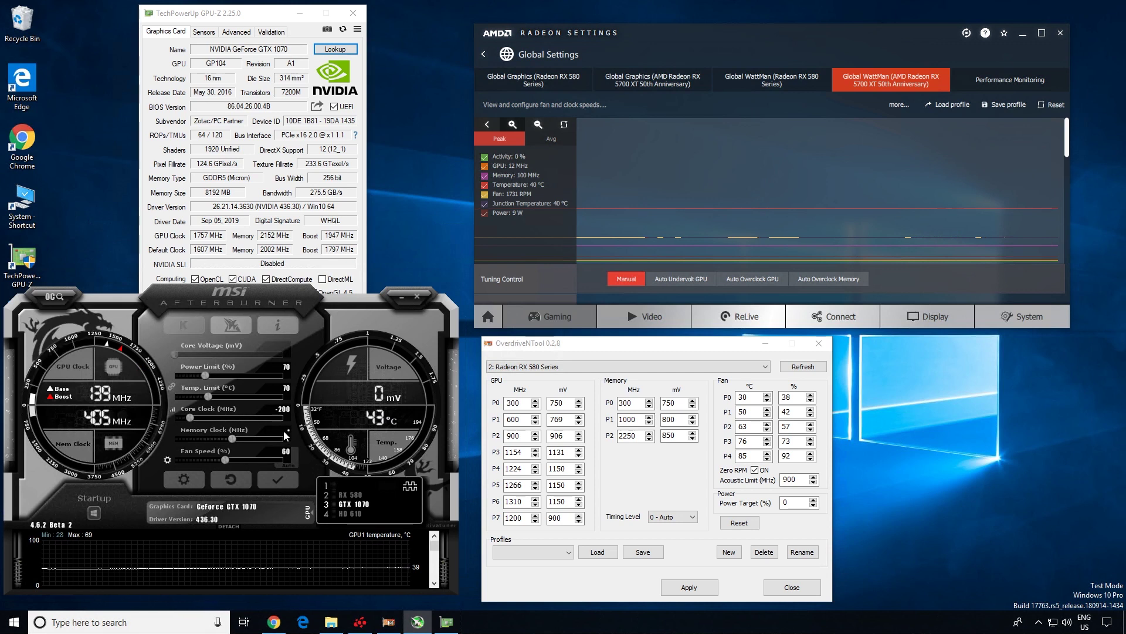
text(600)
key(Return)
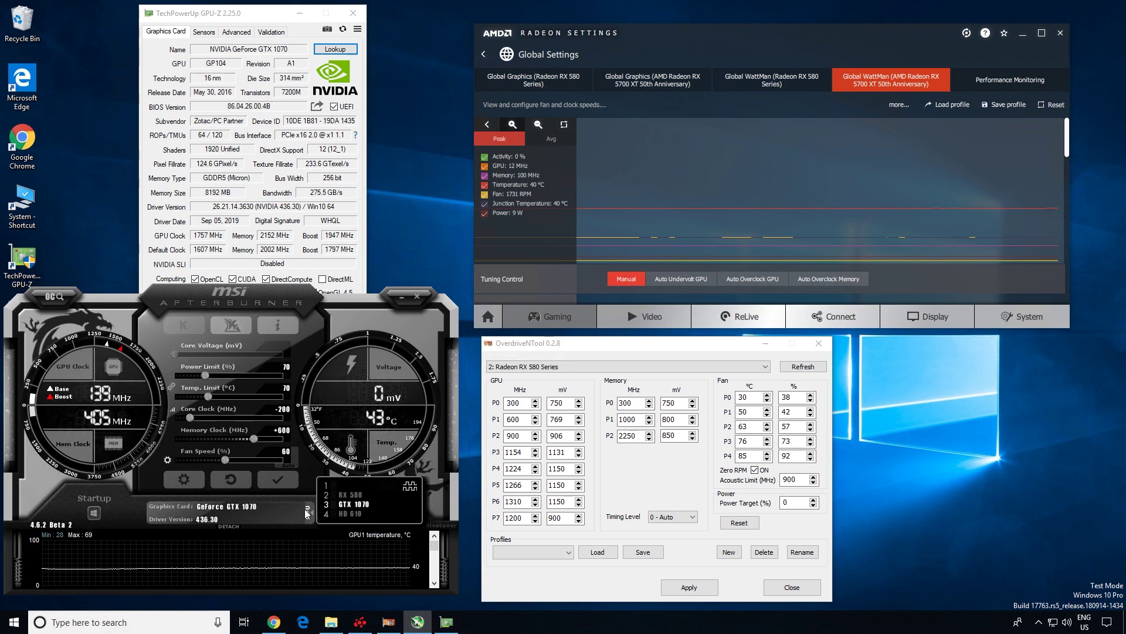
- Switch to GPU-Z and check the GTX 1070's memory type and manufacturer
click(249, 14)
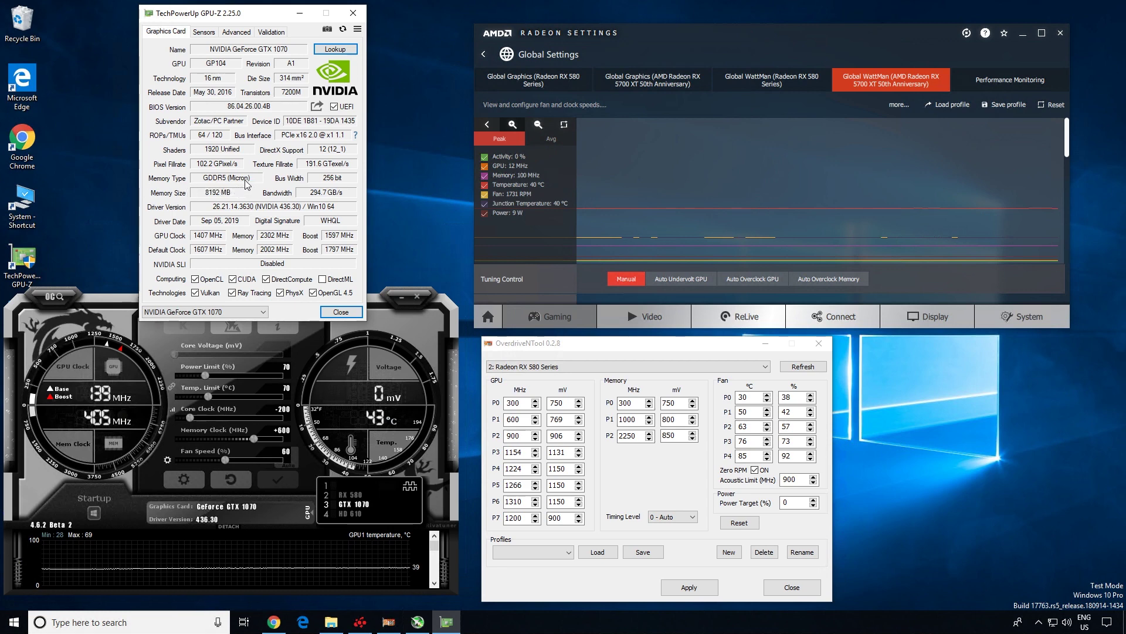
mouse_move(246, 185)
click(333, 408)
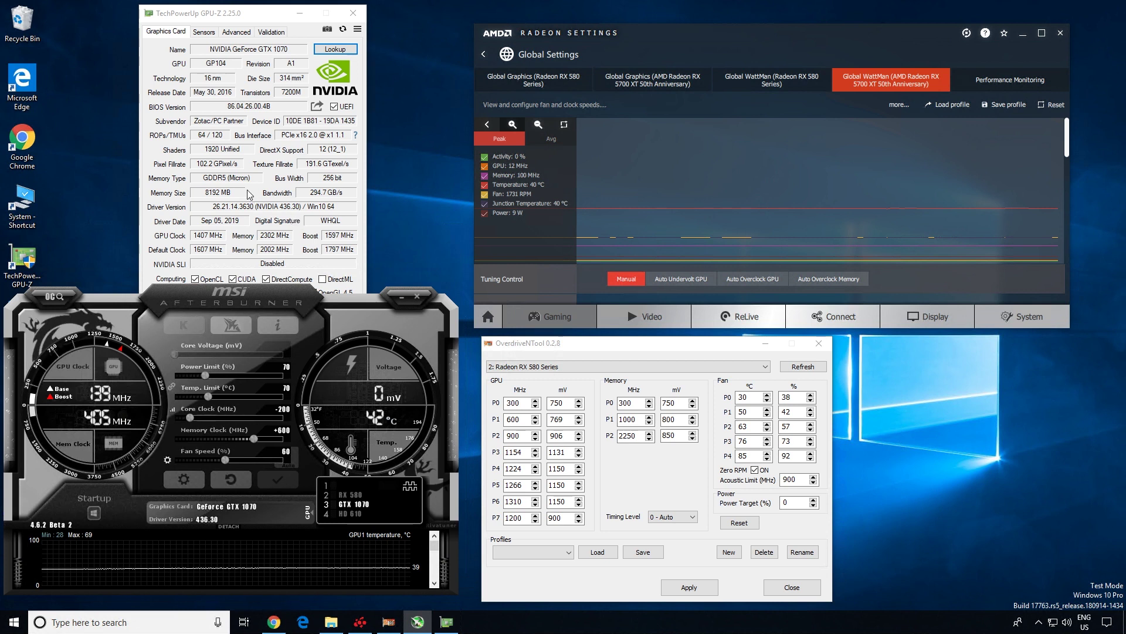
- Select the Radeon RX 580 in MSI Afterburner and in GPU-Z, and check its memory type
click(328, 495)
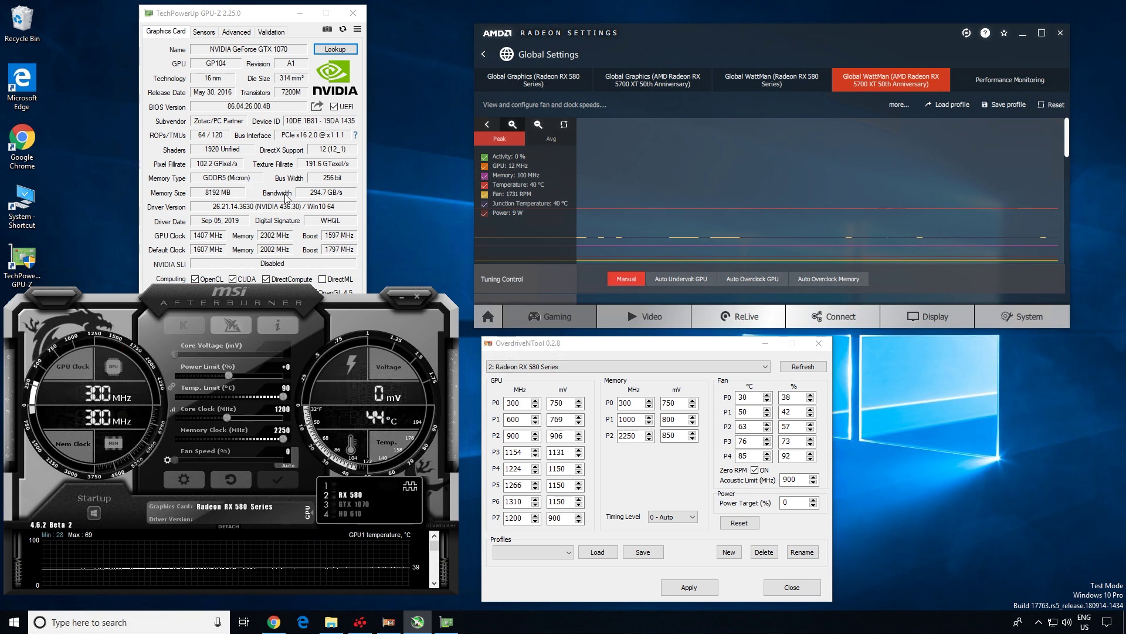
click(251, 268)
click(202, 313)
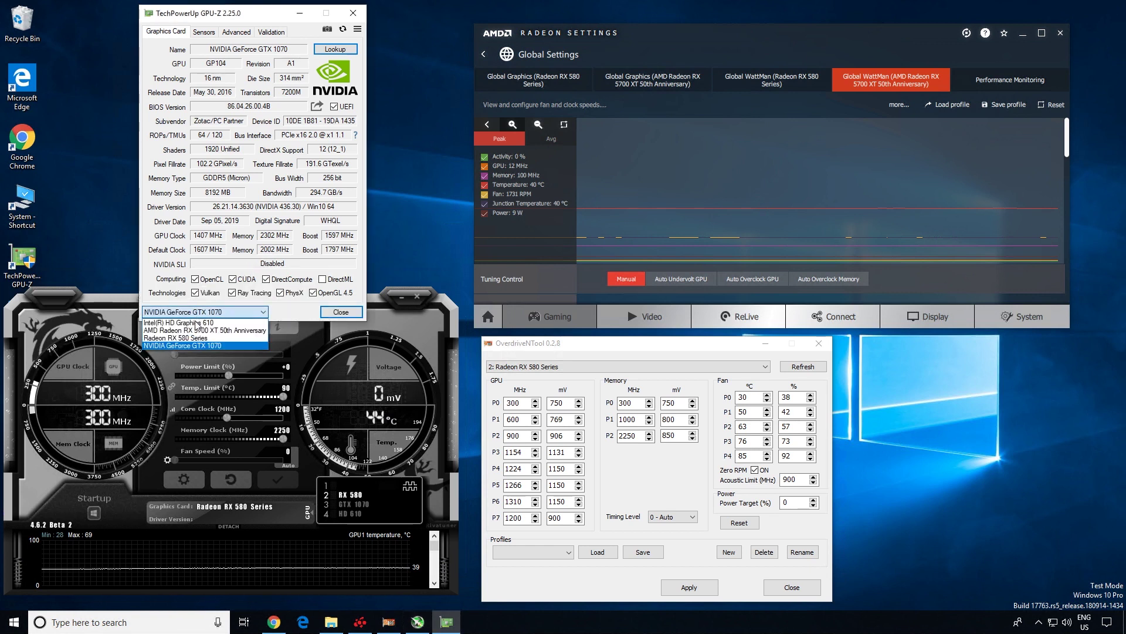
click(197, 332)
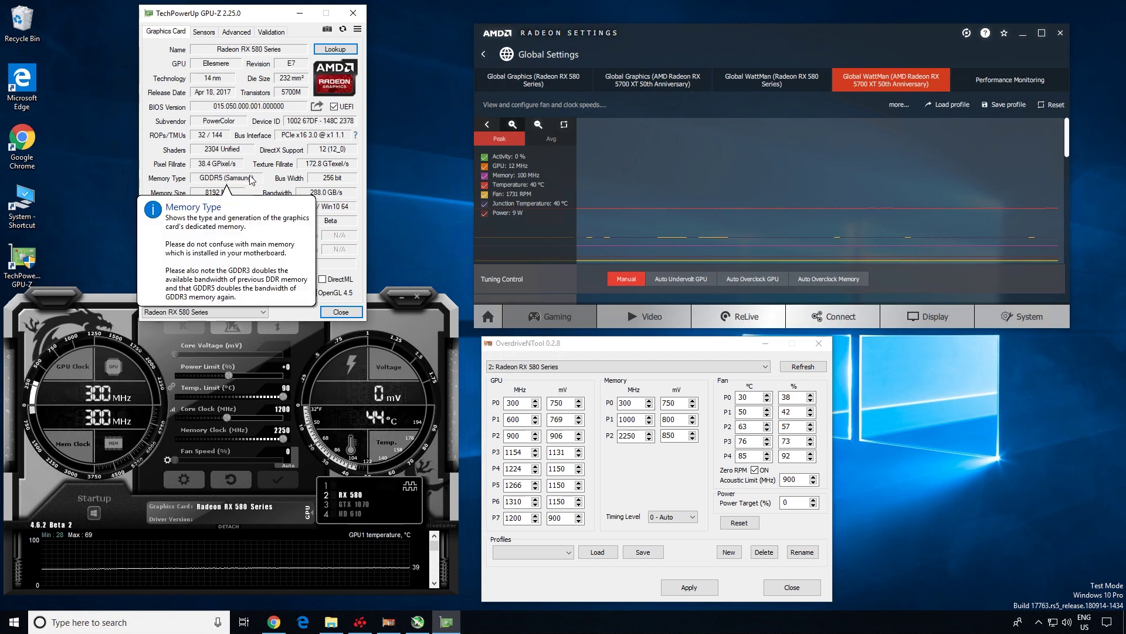
- Switch GPU-Z and MSI Afterburner back to the GTX 1070 and check its memory type again
click(211, 312)
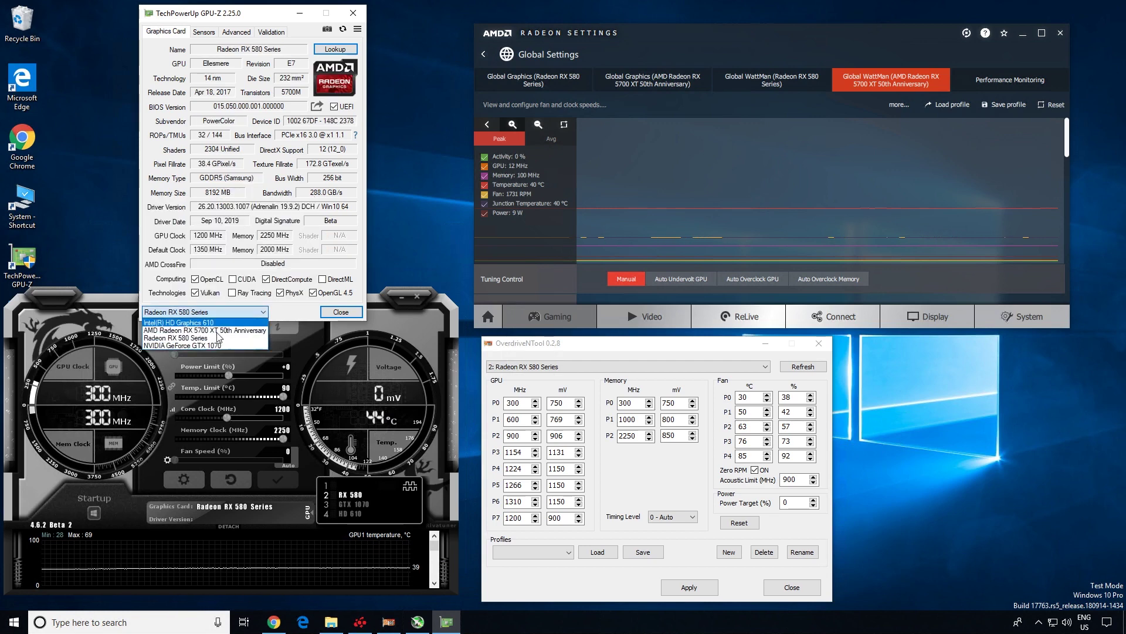
click(212, 346)
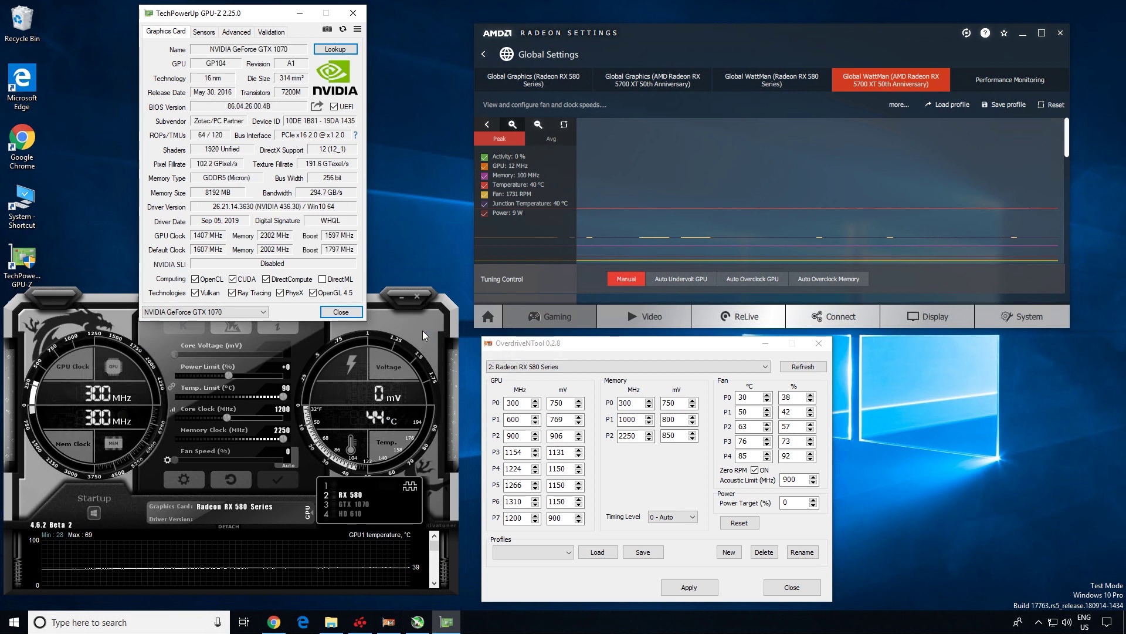
click(350, 392)
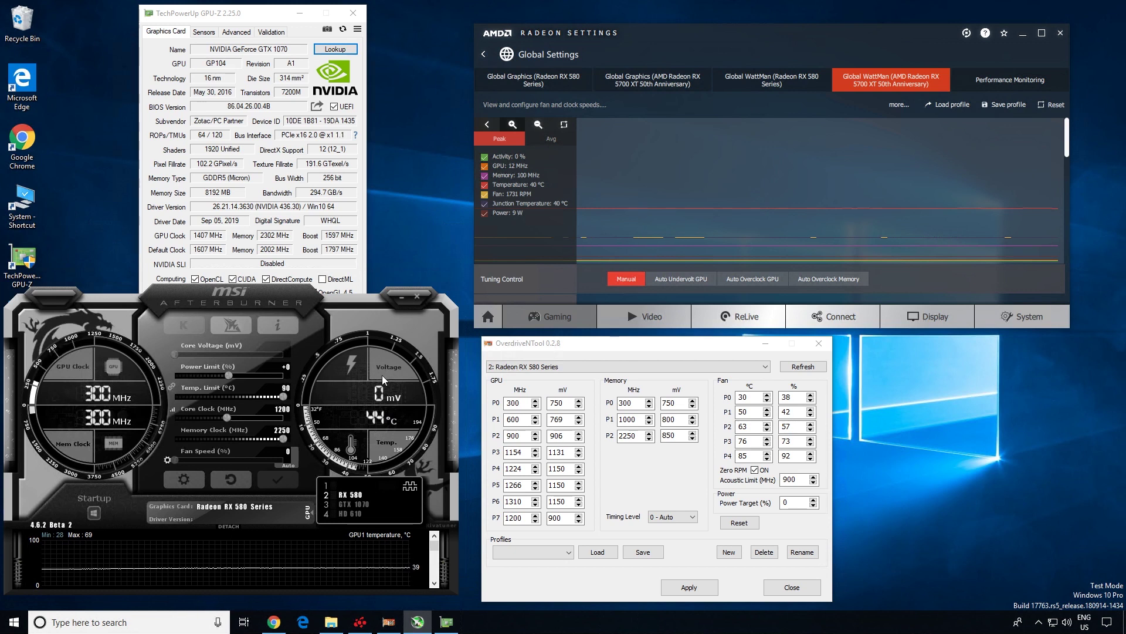
click(364, 505)
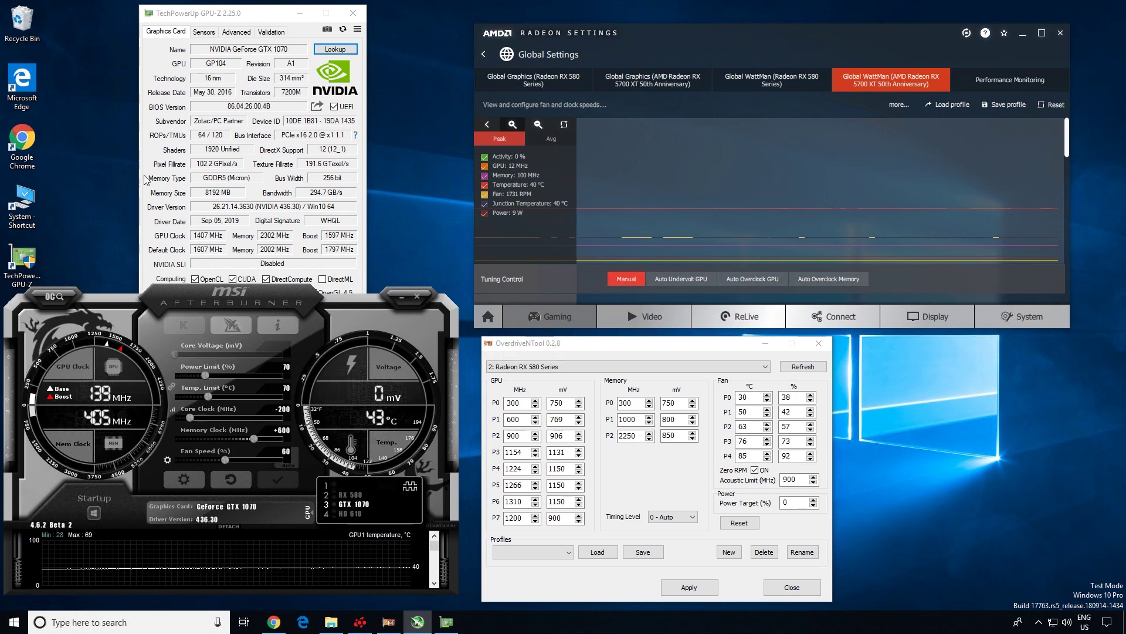
click(234, 17)
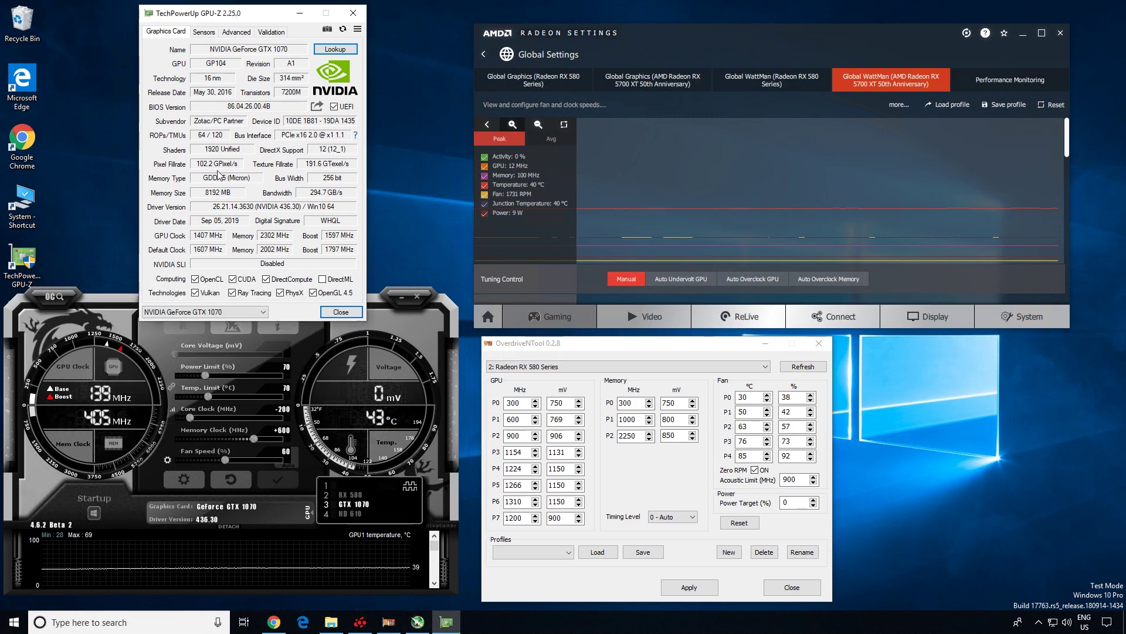
mouse_move(250, 183)
click(428, 354)
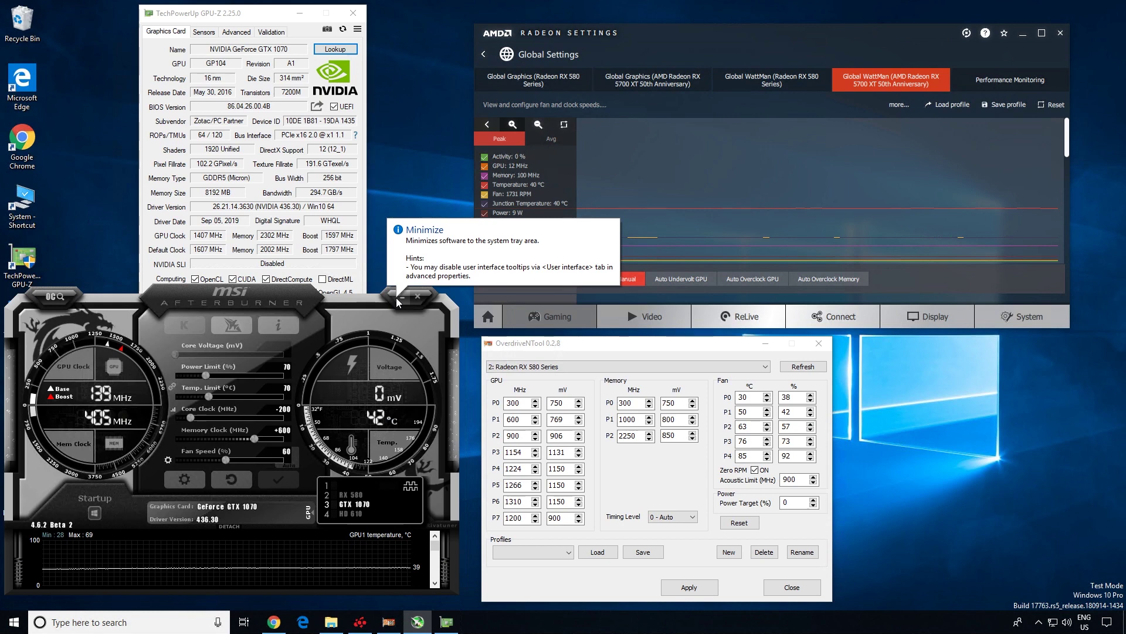
- Reposition the OverdriveNTool and Radeon Settings windows and open the Global WattMan page for the Radeon RX 580
drag(561, 345, 604, 341)
drag(618, 34, 601, 24)
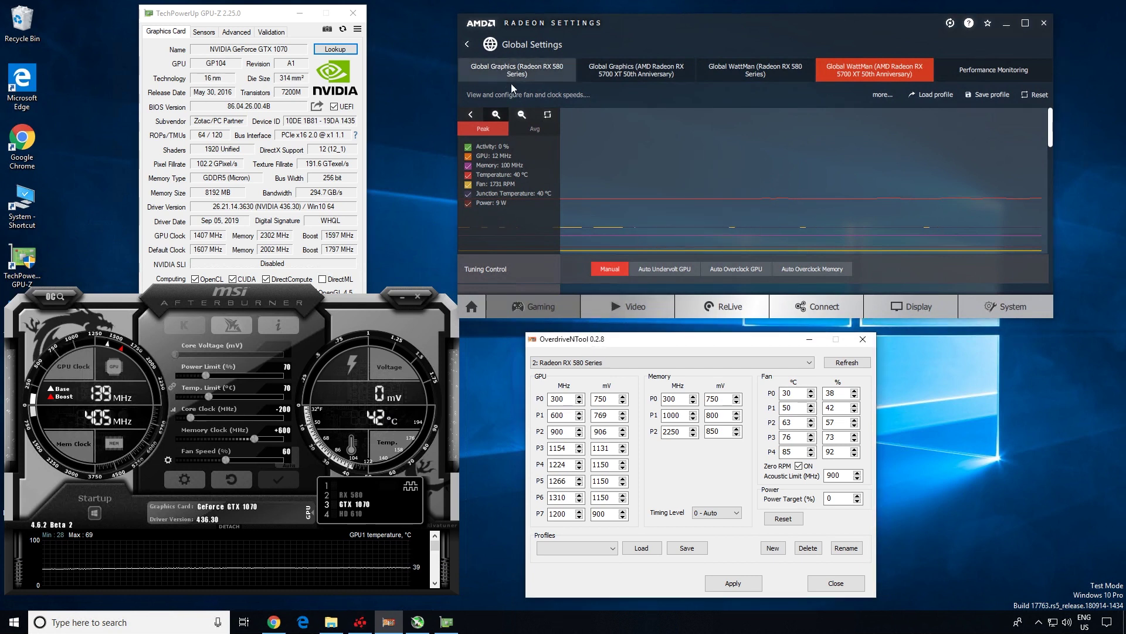
click(777, 67)
click(775, 87)
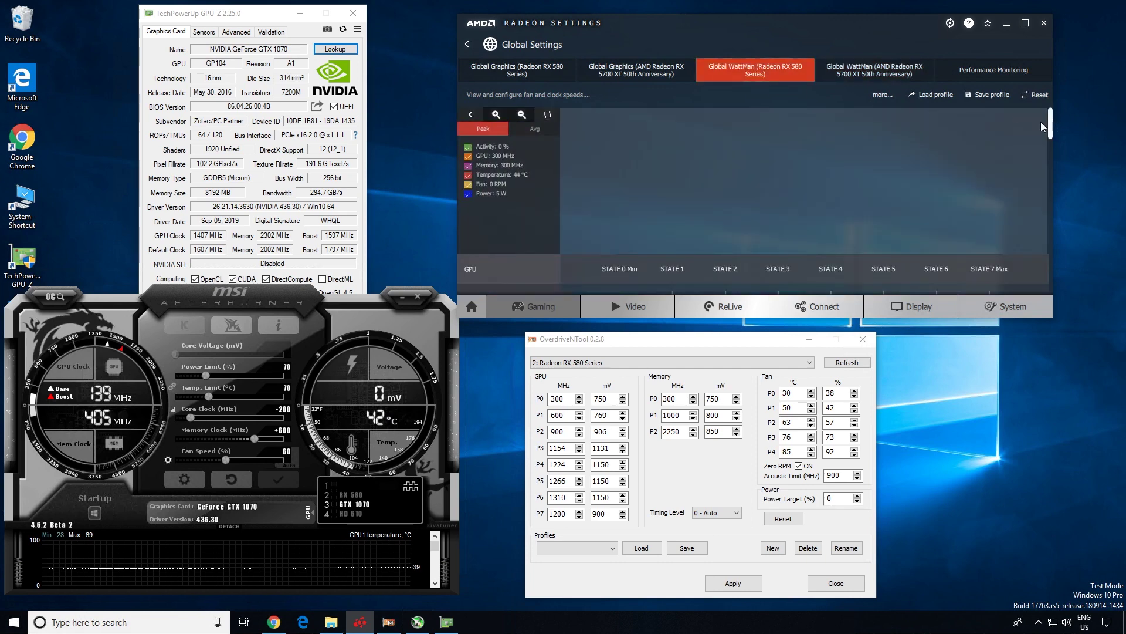
- Go back to Game Explorer, reopen Global Settings and show the RX 580's Global WattMan GPU states
click(470, 45)
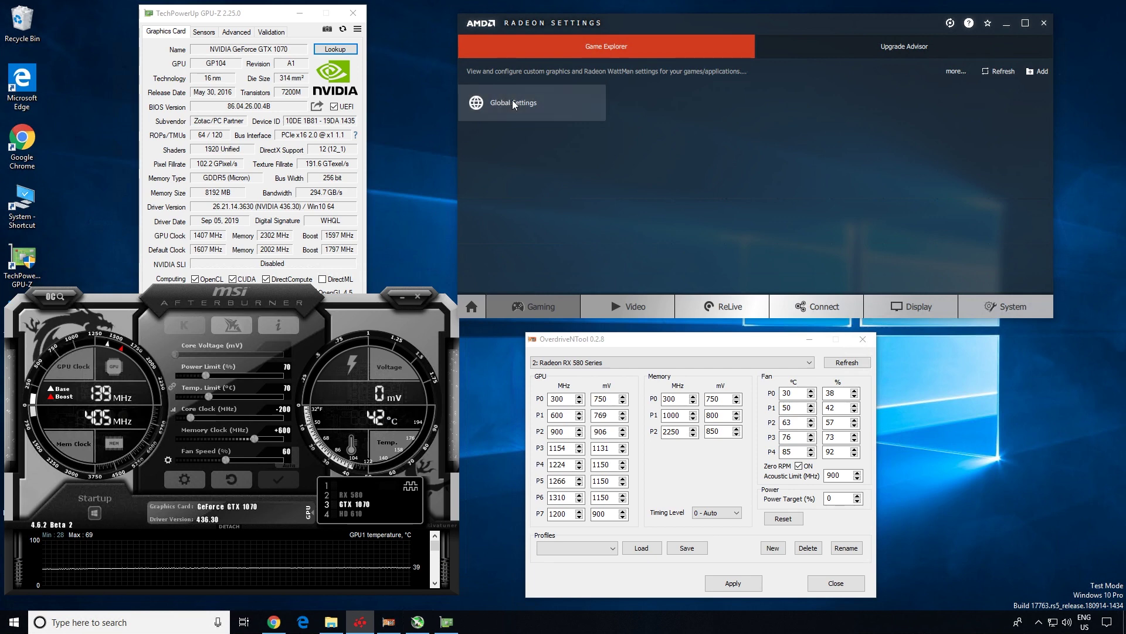
click(516, 101)
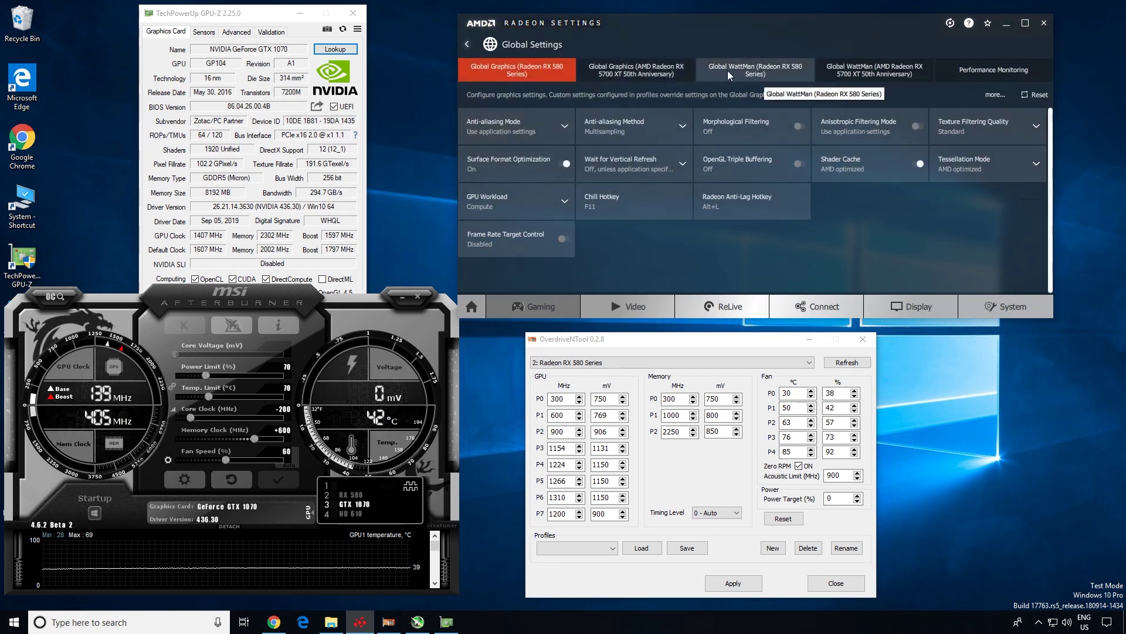
click(762, 75)
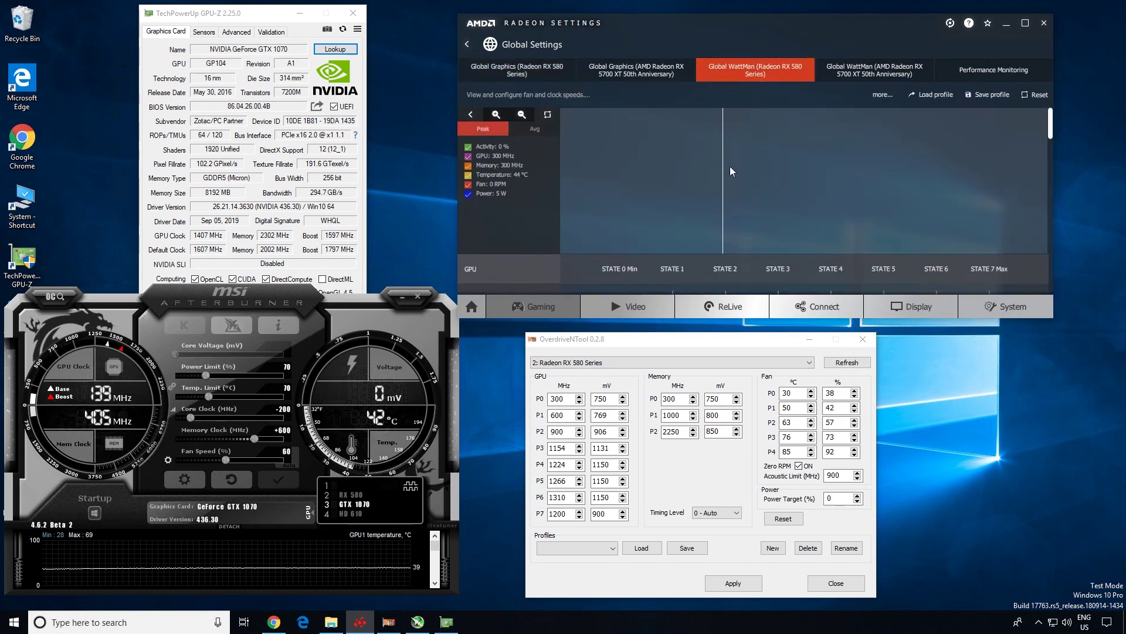
scroll(731, 166, down, 1)
mouse_move(1049, 150)
mouse_down()
mouse_move(1058, 210)
mouse_move(1052, 145)
mouse_up()
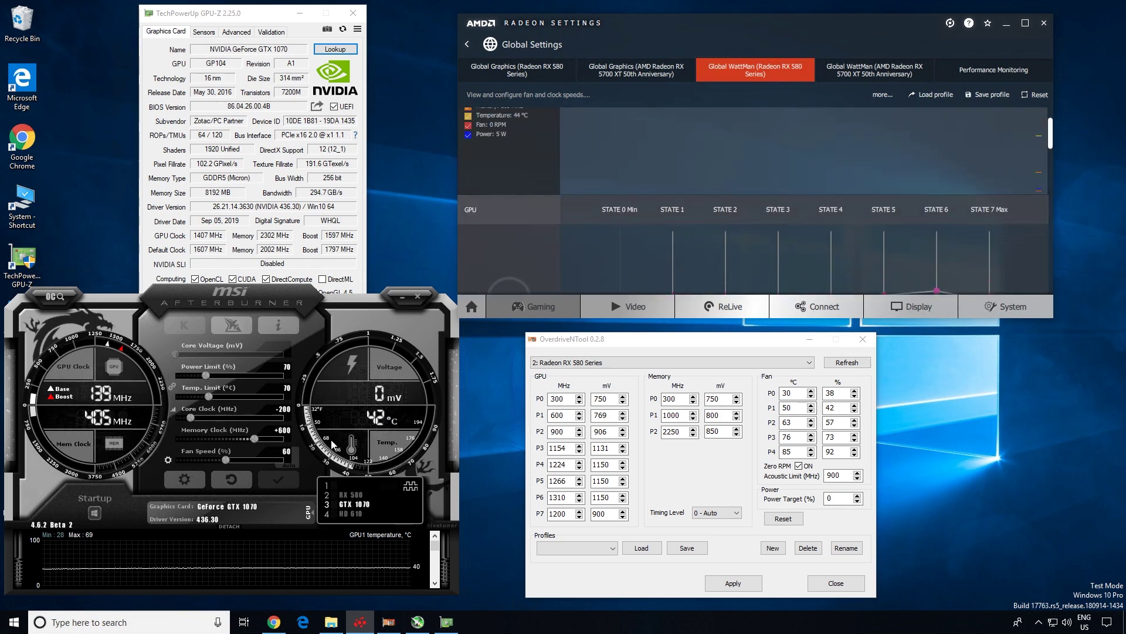
- In Chrome, select Radeon 500 Series graphics on AMD's driver support page, and view the OverdriveNTool forum thread
click(274, 622)
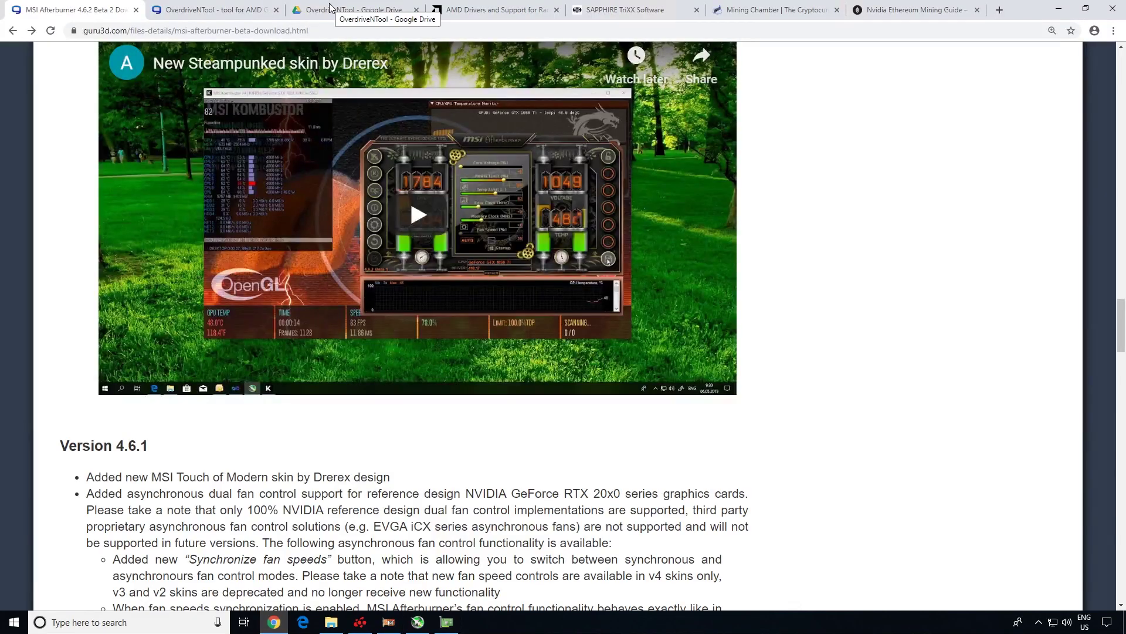
click(477, 15)
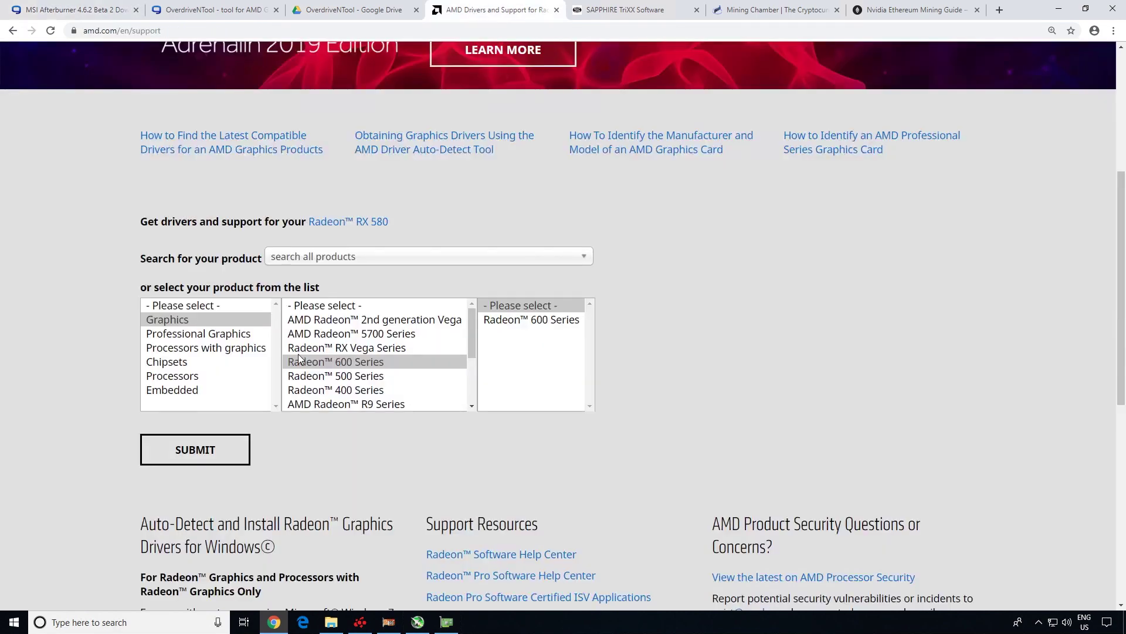
scroll(209, 303, up, 4)
scroll(208, 307, up, 1)
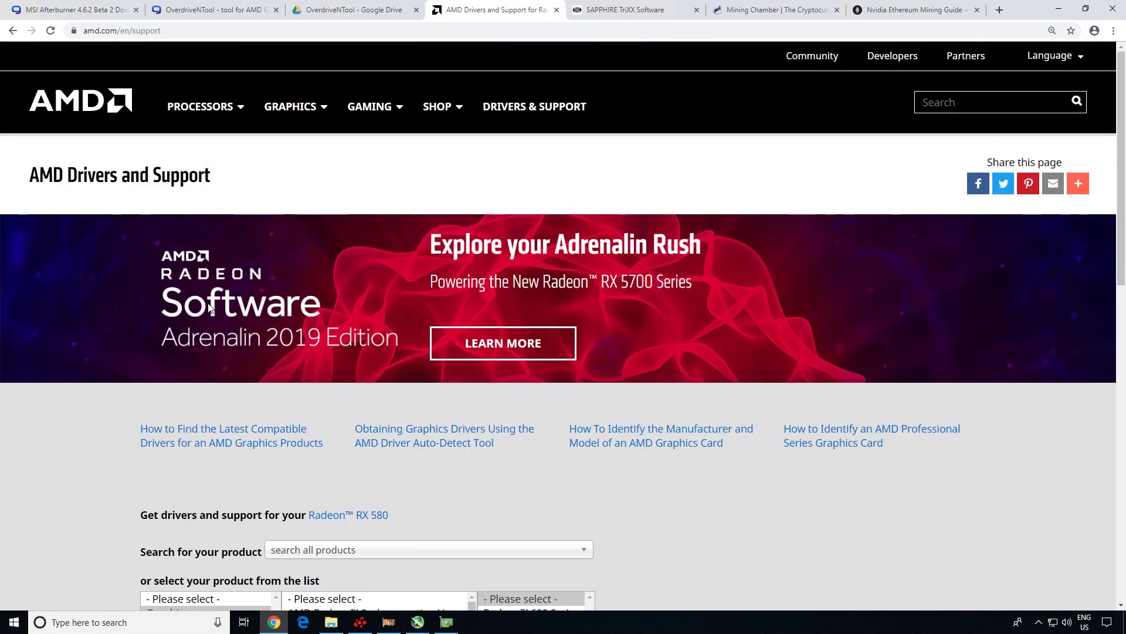
scroll(208, 307, down, 5)
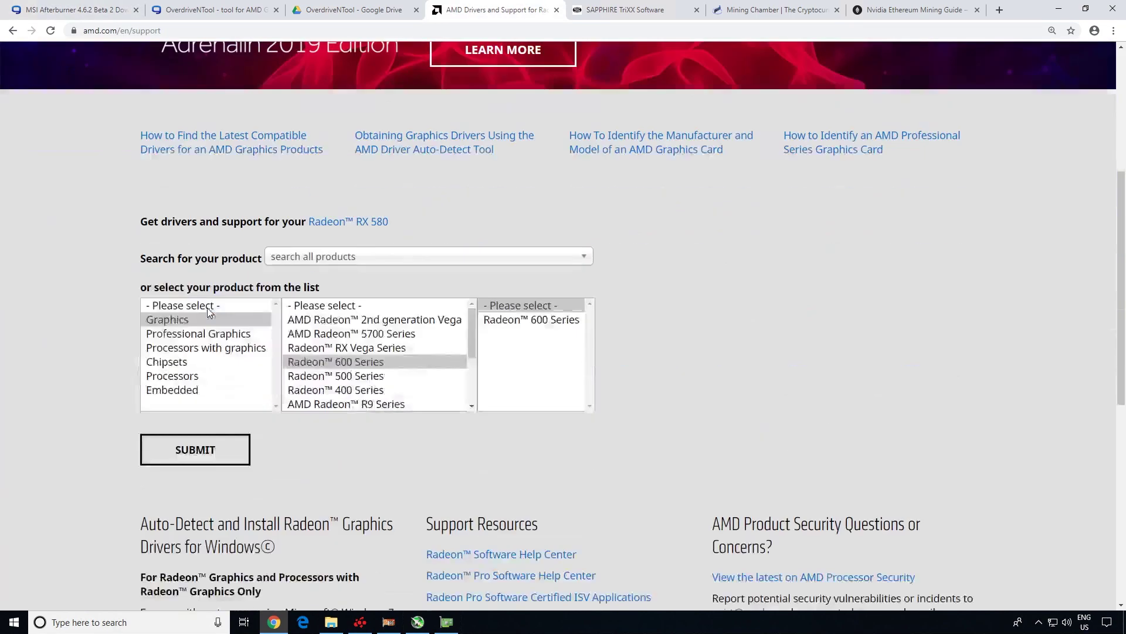
drag(347, 352, 367, 334)
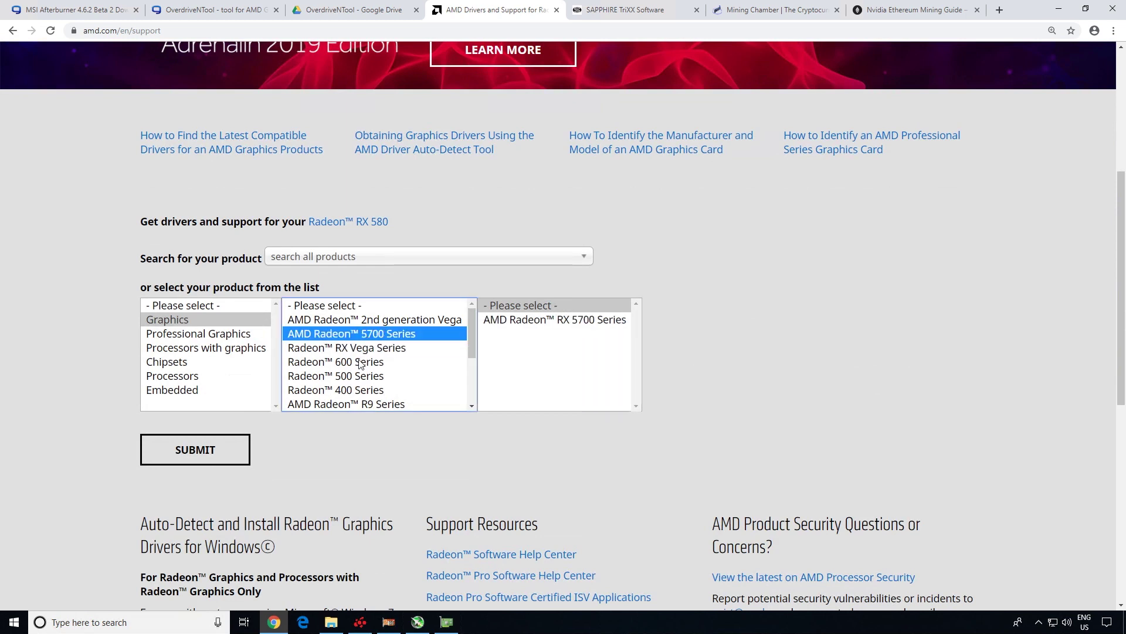
click(359, 378)
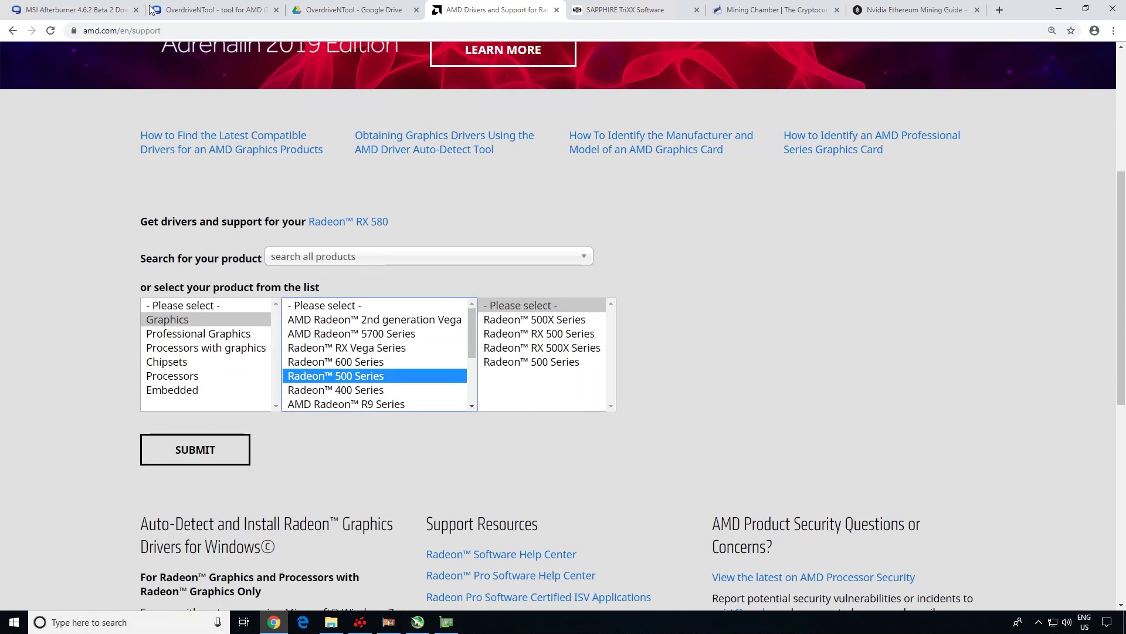
click(225, 11)
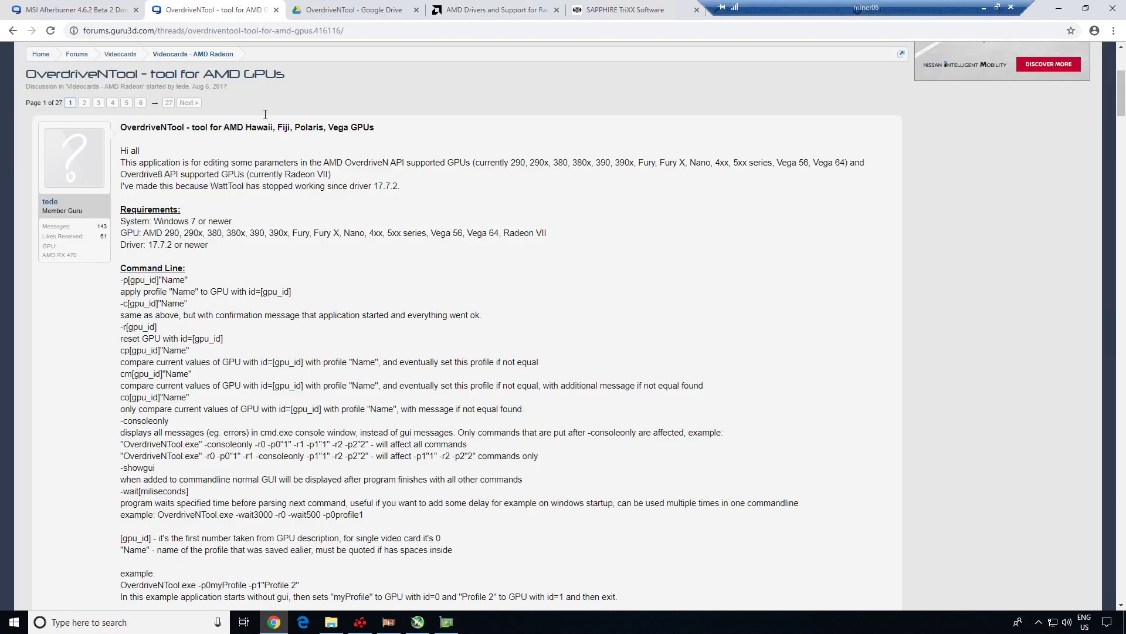
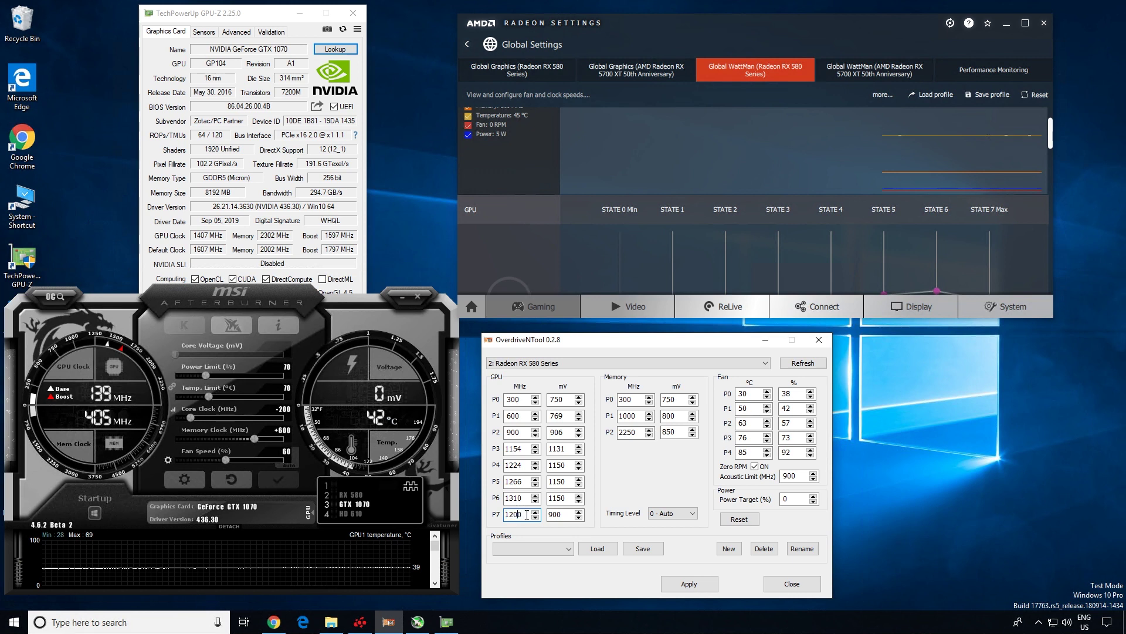
- Set the RX 580's P7 GPU voltage to 900 mV in OverdriveNTool
drag(519, 515, 505, 516)
click(524, 515)
double_click(553, 516)
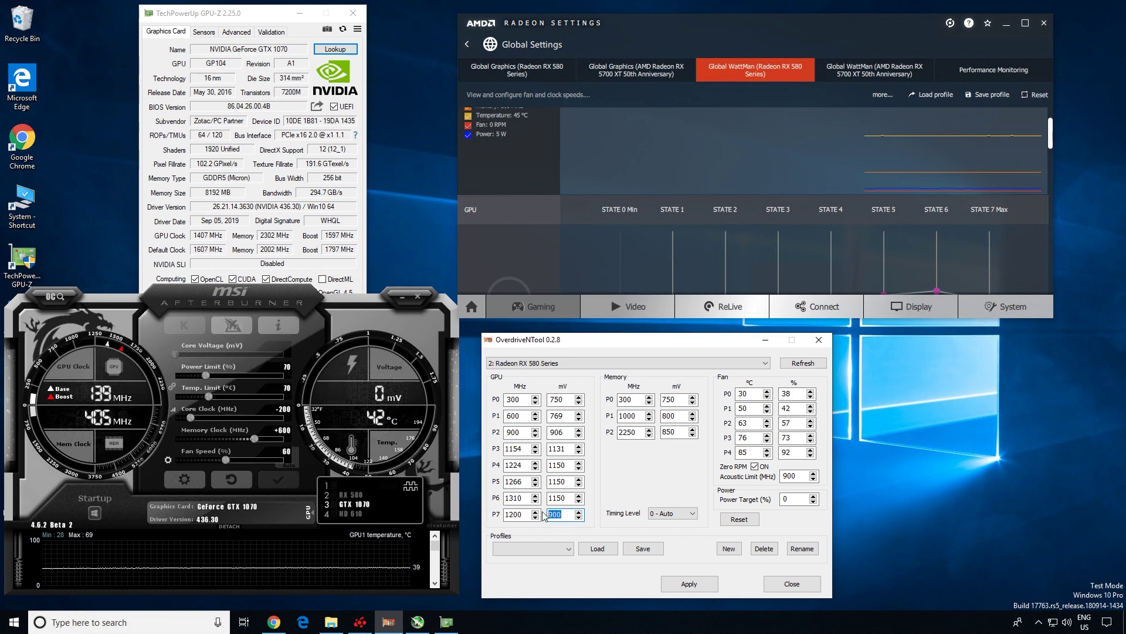
text(80)
key(BackSpace)
key(BackSpace)
text(25)
key(BackSpace)
key(BackSpace)
text(900)
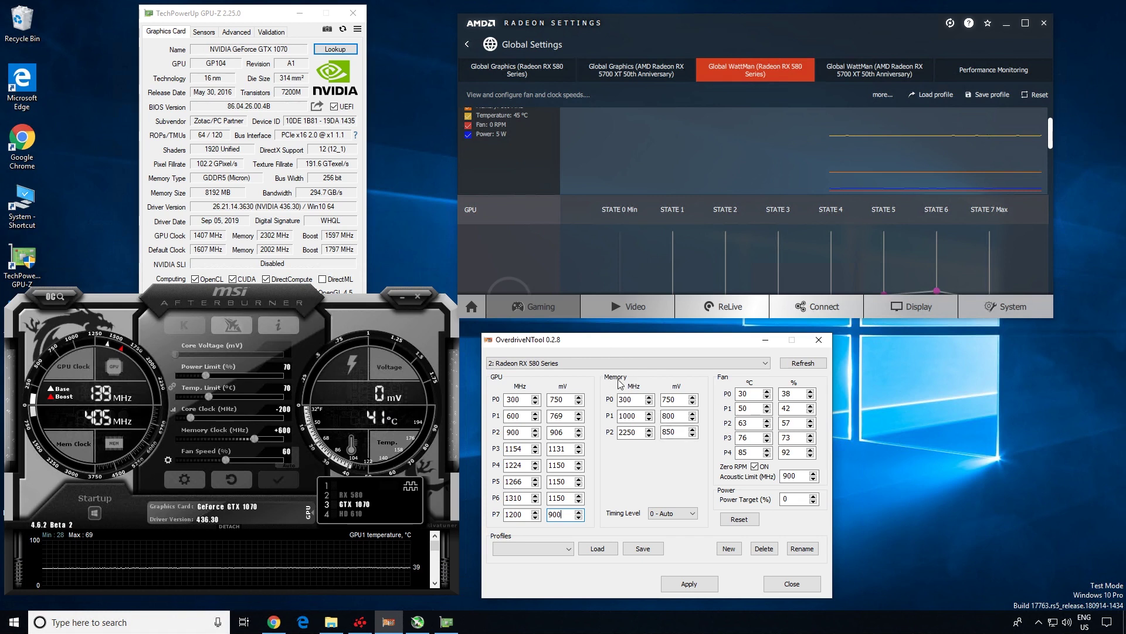
- Switch GPU-Z to the Radeon RX 580 Series to check its memory type against the P2 memory clock
drag(638, 433, 623, 432)
click(145, 224)
click(200, 311)
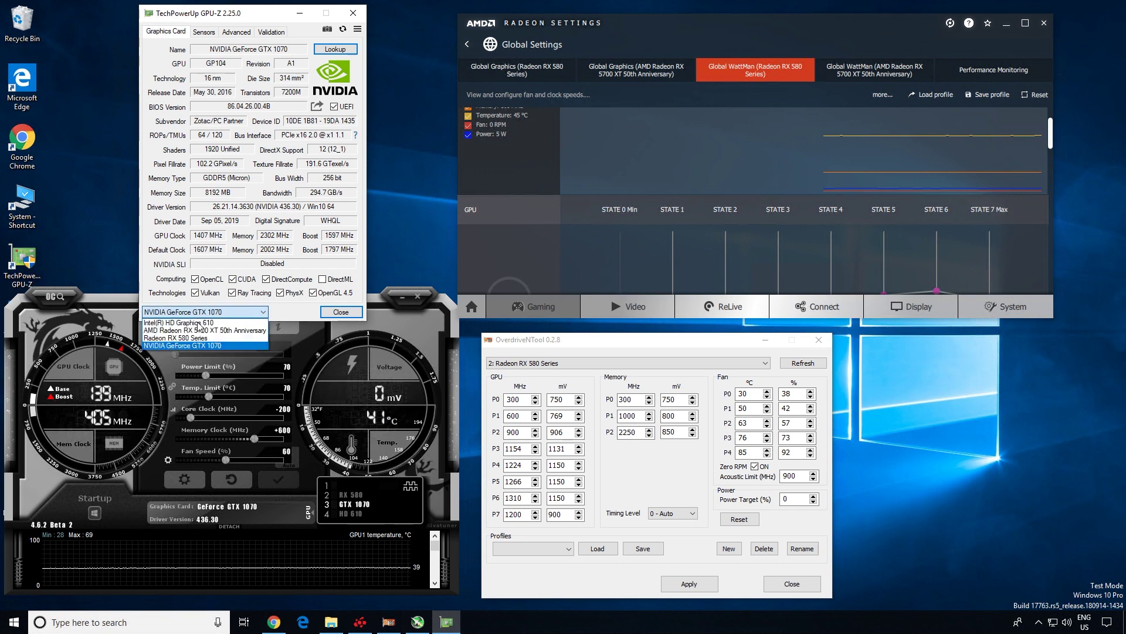
click(203, 338)
- Review the RX 580's P2 memory clock and voltage and its fan percentages in OverdriveNTool, and apply the settings
click(628, 422)
click(638, 434)
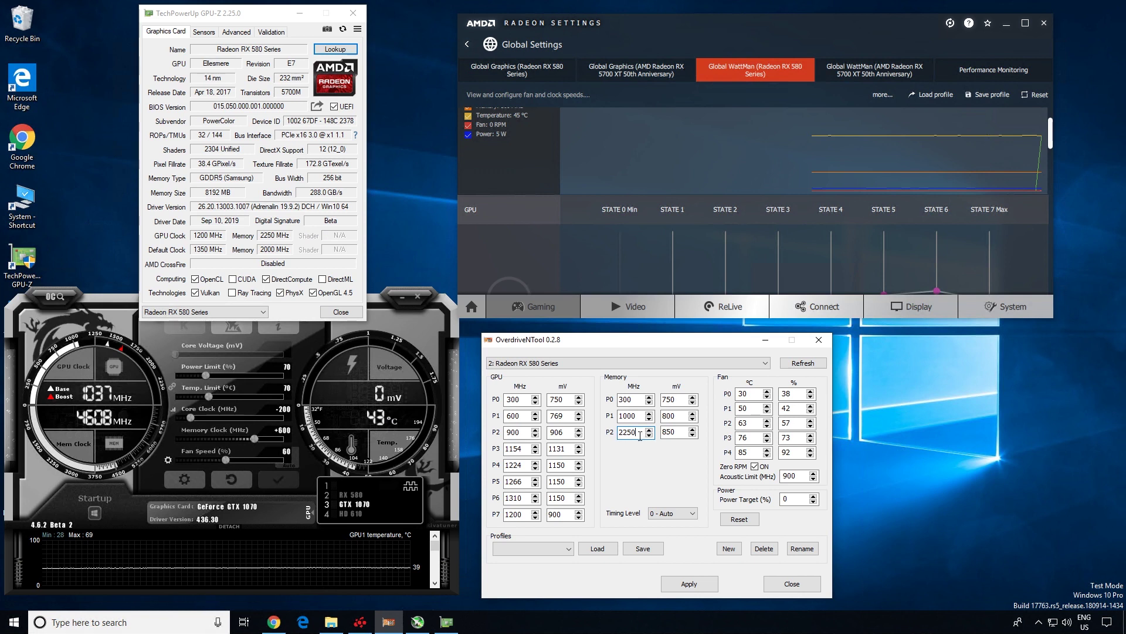
double_click(667, 432)
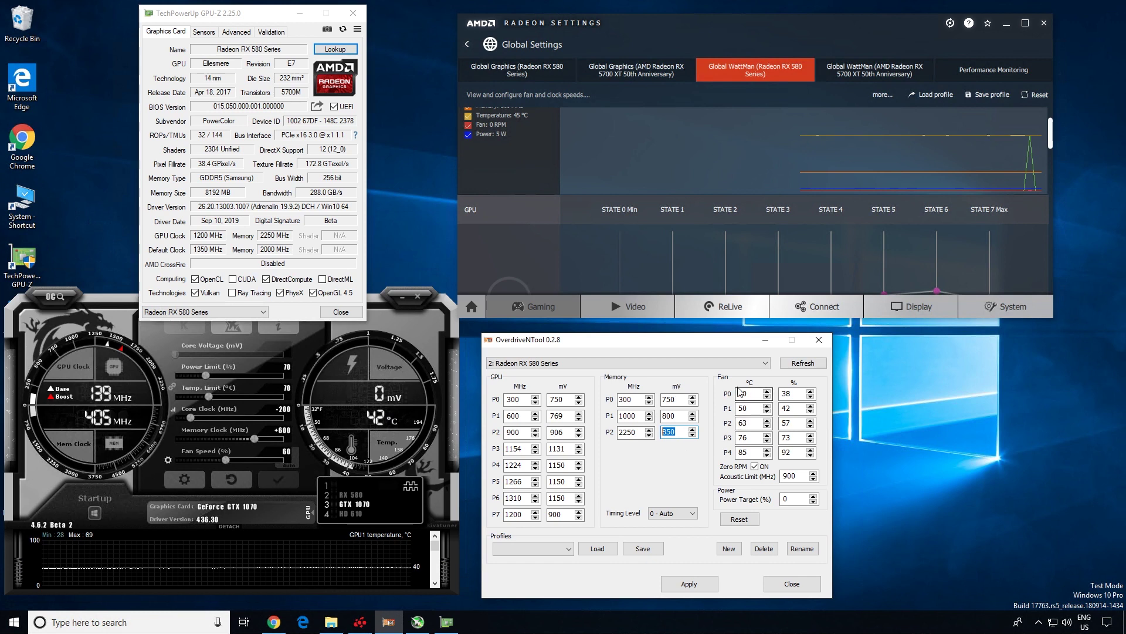
double_click(786, 422)
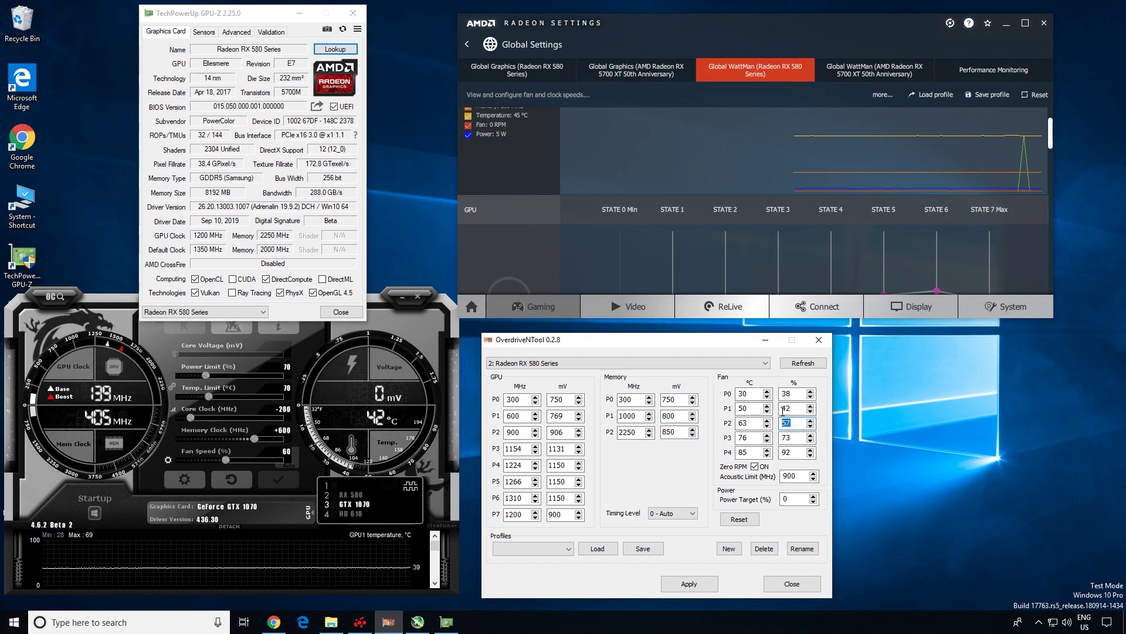
double_click(790, 451)
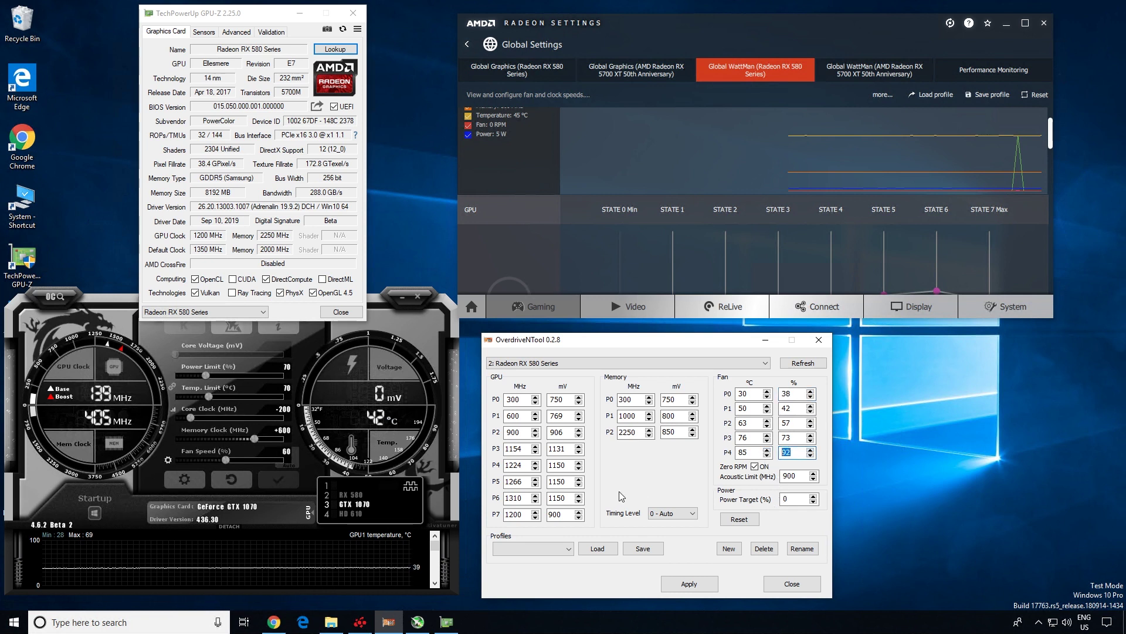
click(681, 585)
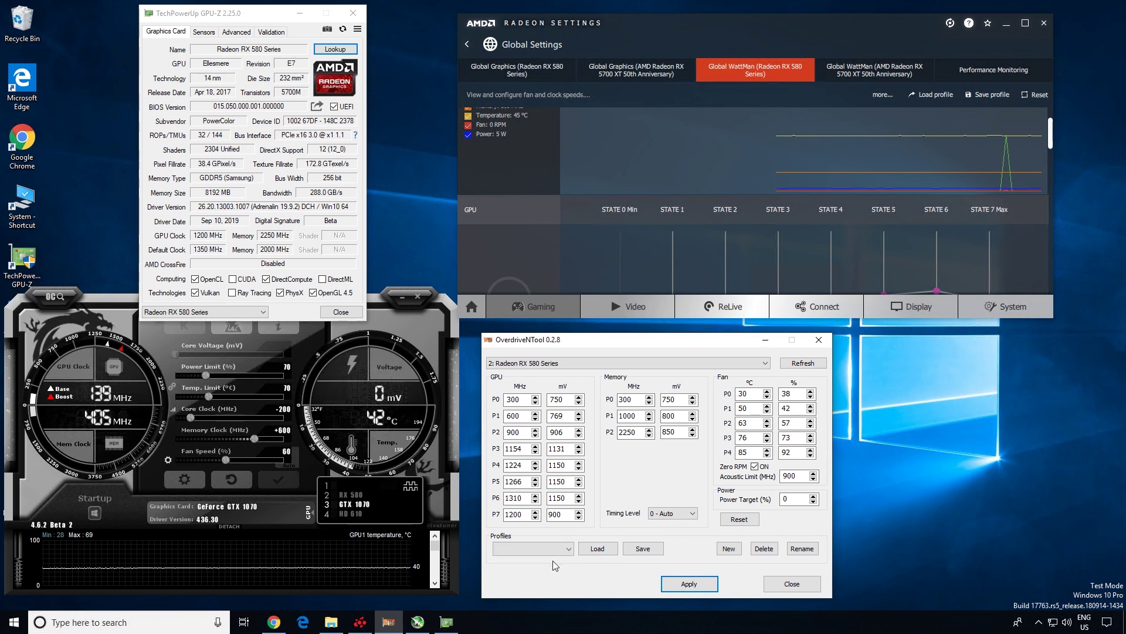
- Save the RX 580 settings as a new profile named 580overclock
click(643, 548)
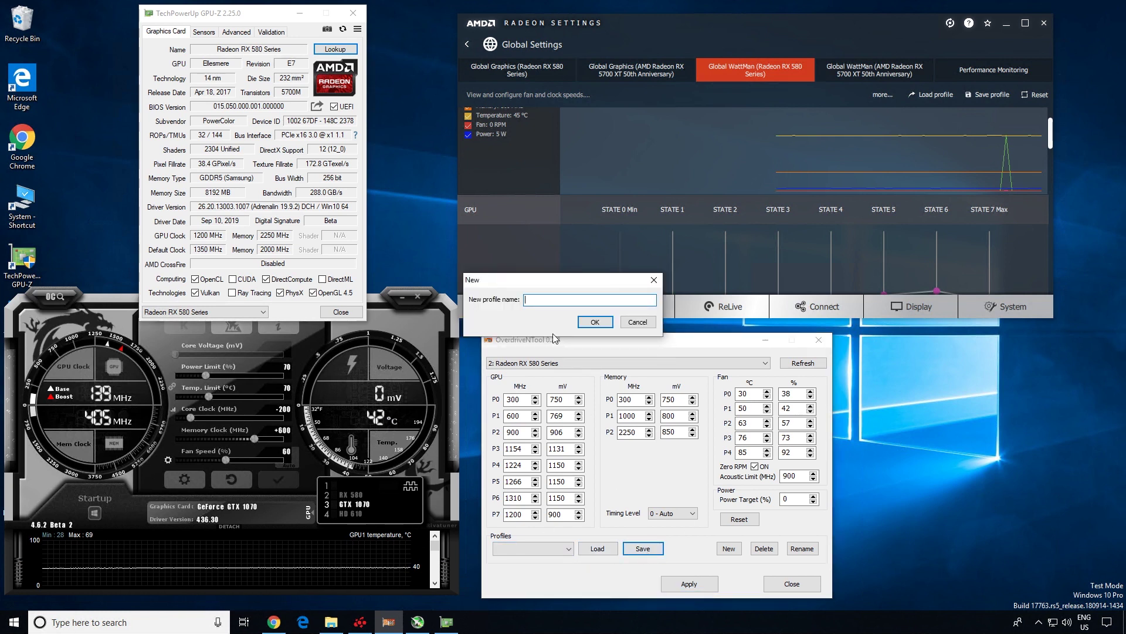
text(580ov)
text(erlc)
text(ock)
key(Return)
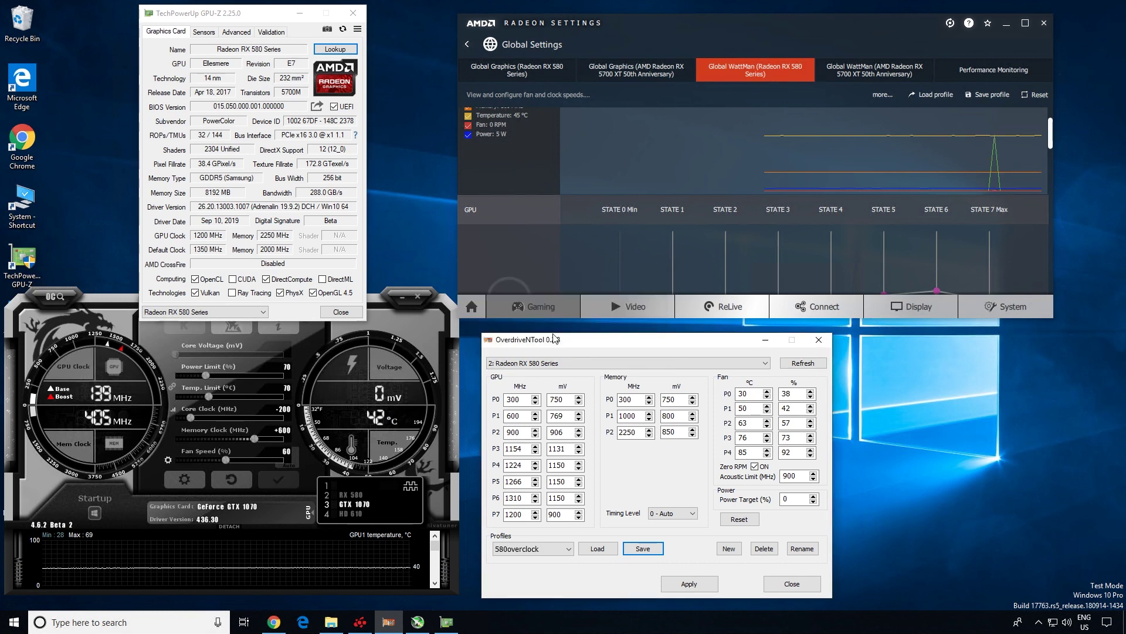
- Load the 580overclock profile in OverdriveNTool and apply it to the RX 580
click(554, 548)
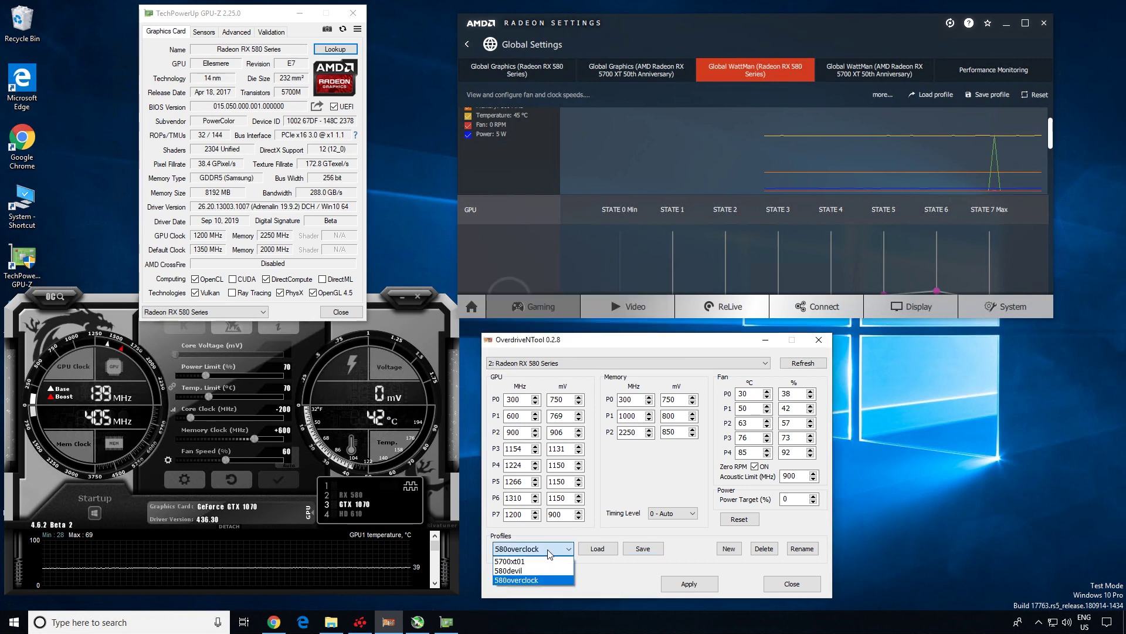
click(598, 549)
click(687, 584)
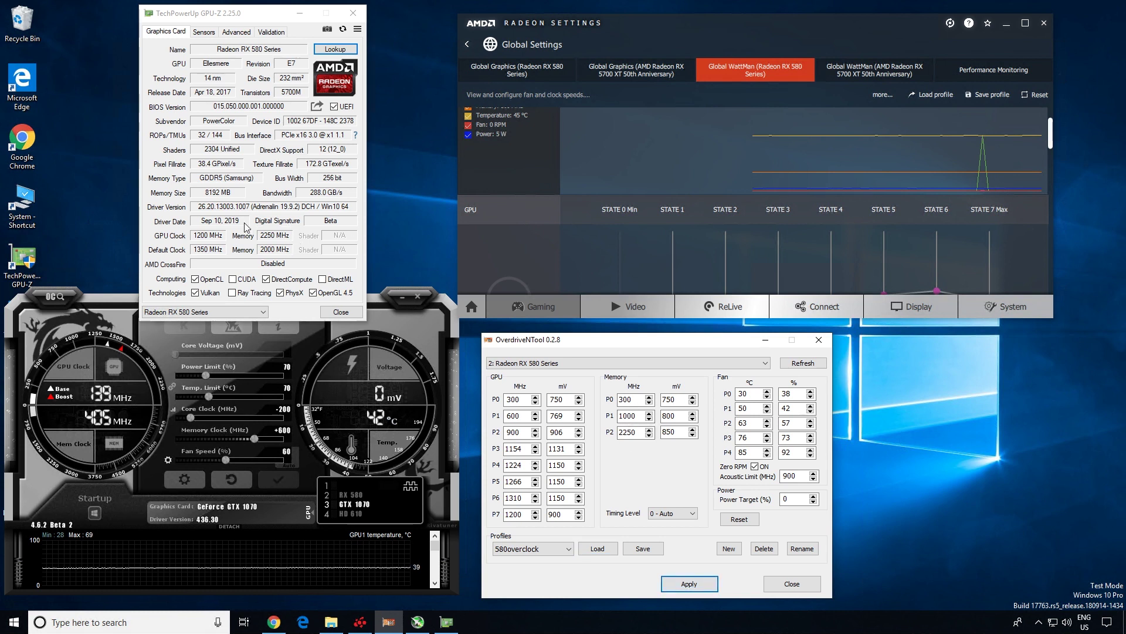
- Switch to Radeon Settings and examine the RX 580's WattMan performance graph, GPU frequency and voltage states, memory section and fan curve
click(628, 20)
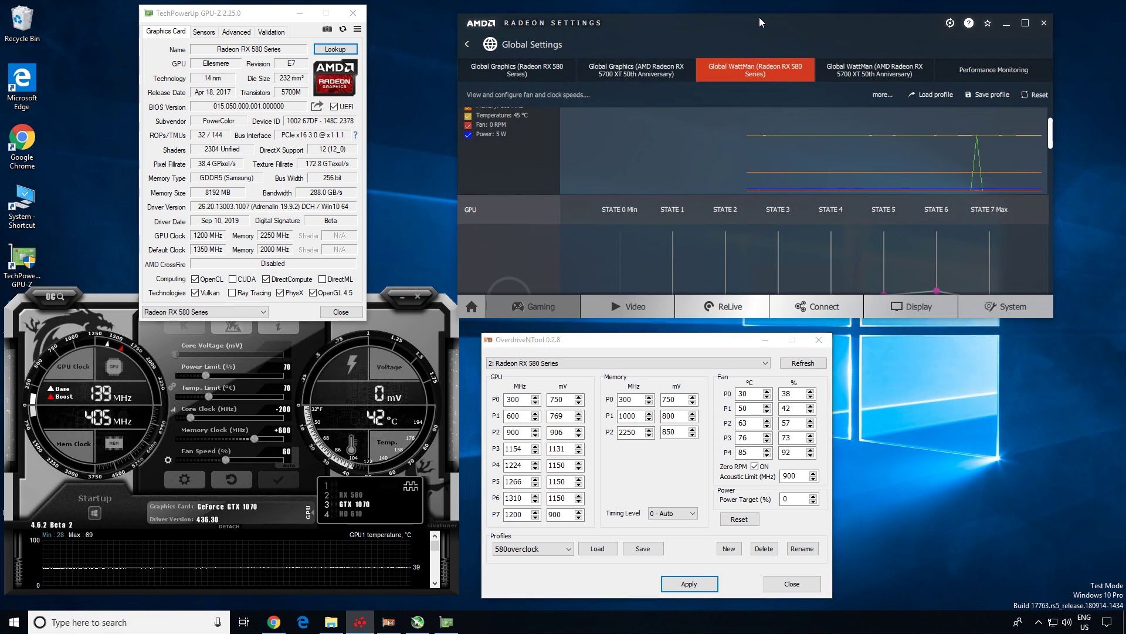
scroll(1050, 144, down, 1)
drag(1050, 143, 1053, 162)
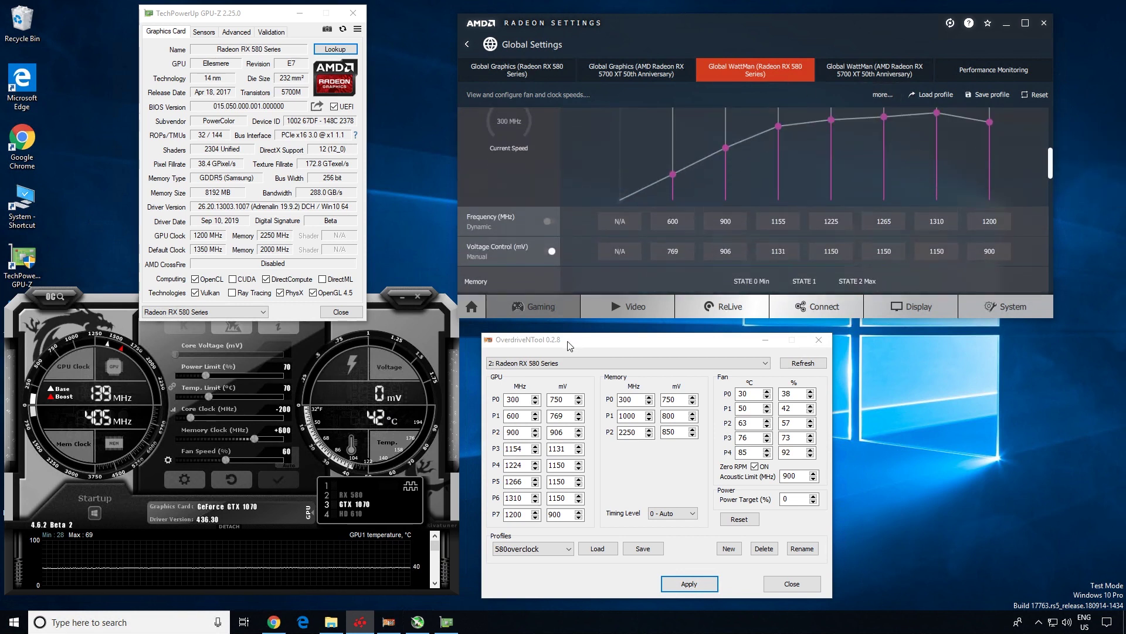
drag(1050, 166, 1052, 182)
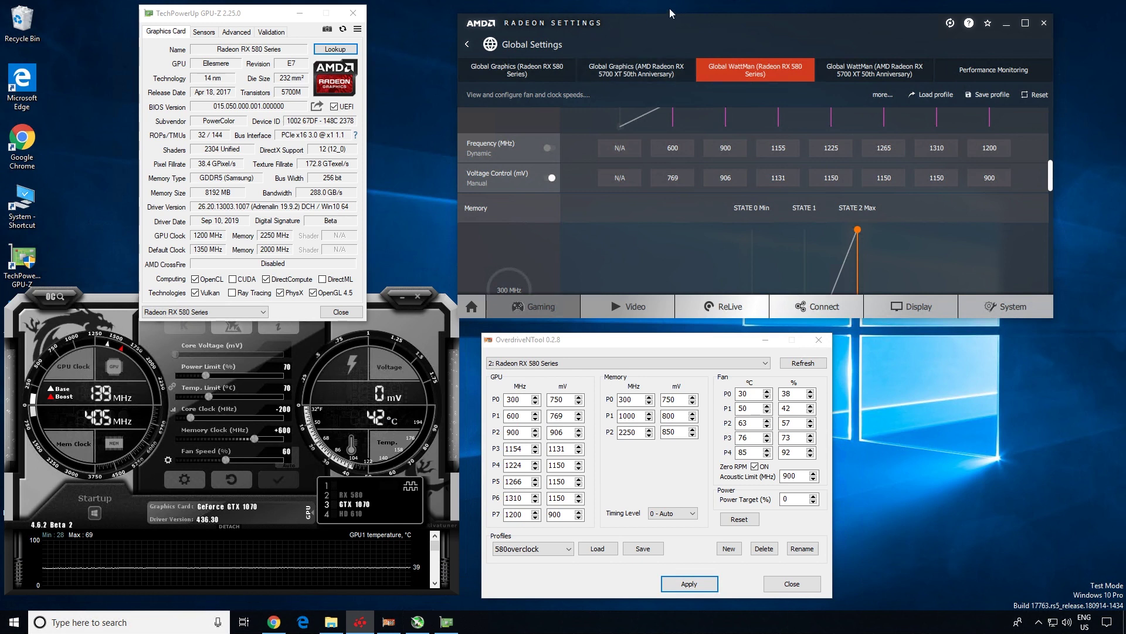
drag(1051, 183, 1052, 179)
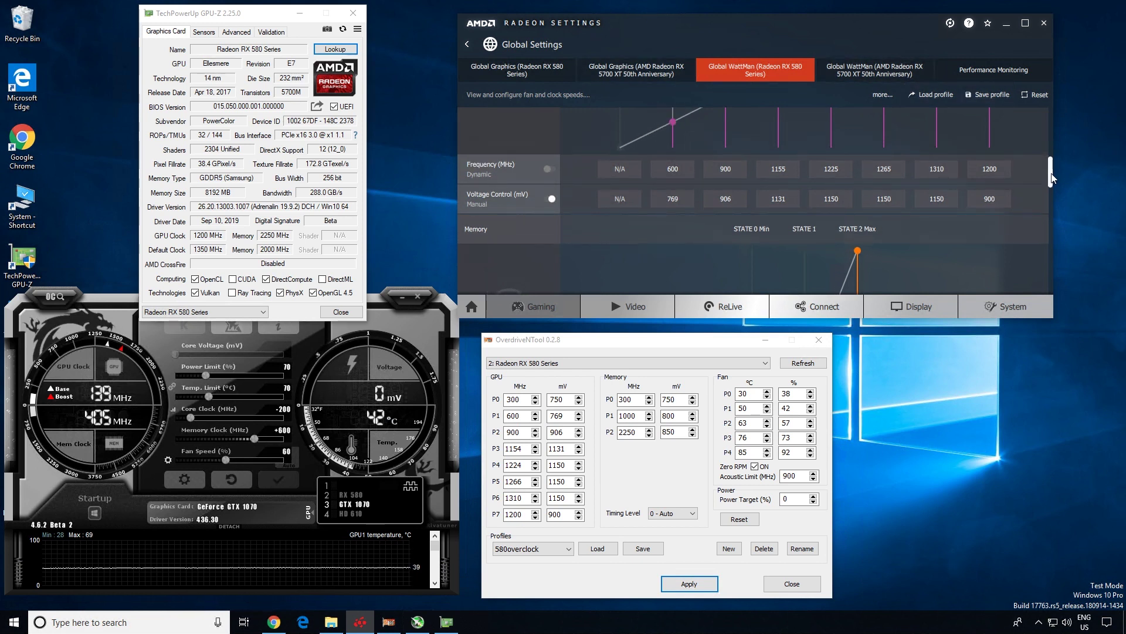
drag(1051, 178, 1036, 225)
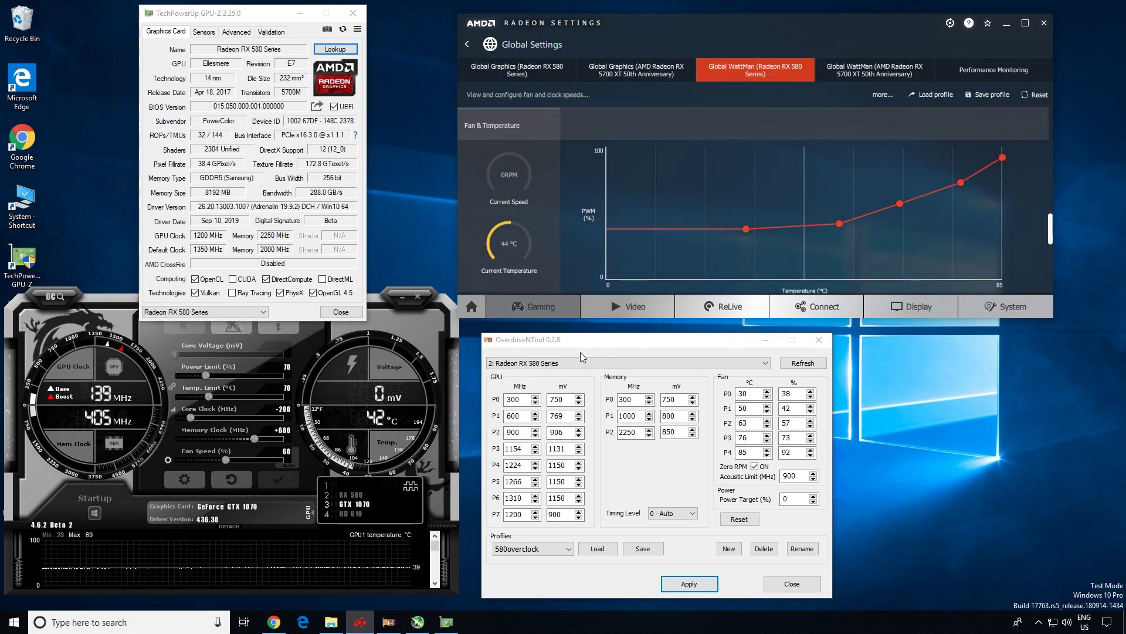
click(586, 351)
click(1051, 235)
drag(1050, 223, 1054, 127)
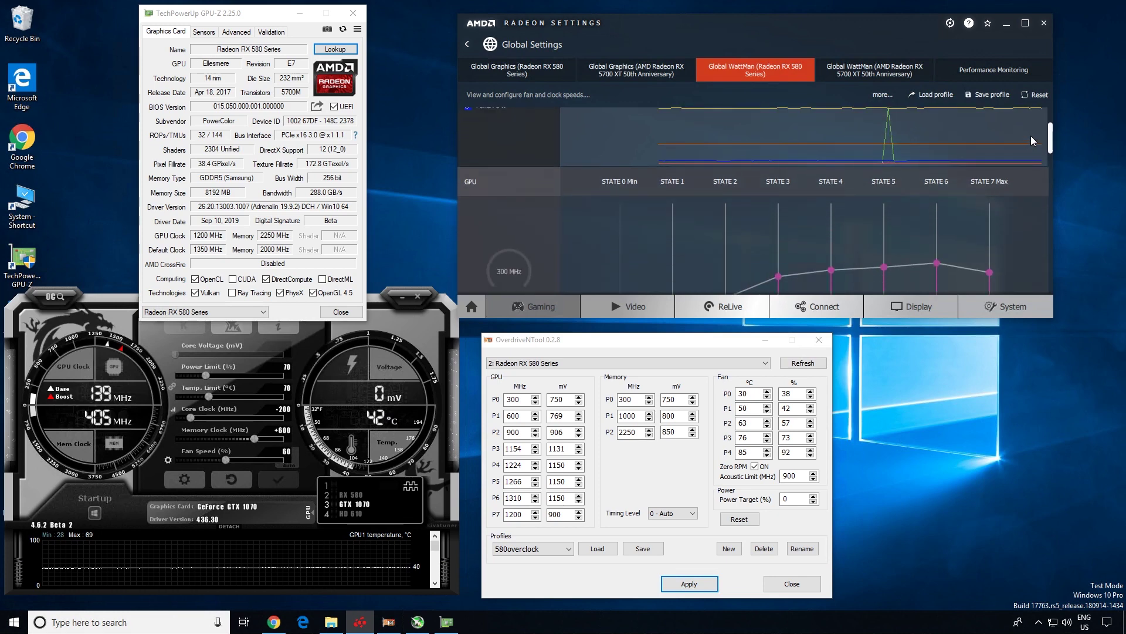
scroll(1031, 138, up, 2)
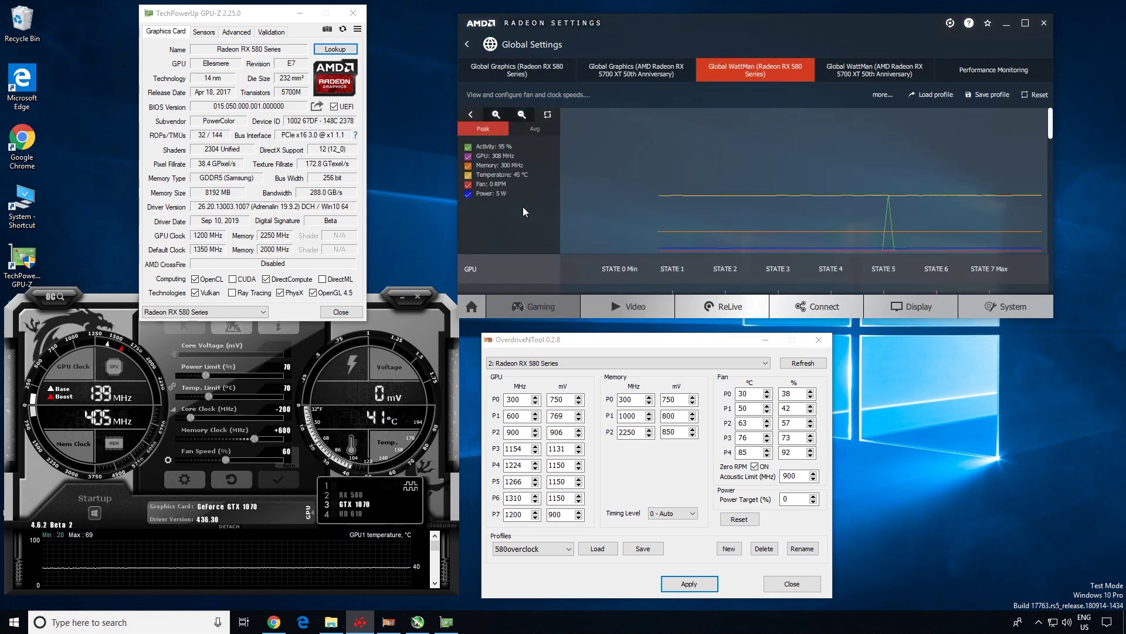
scroll(617, 212, down, 4)
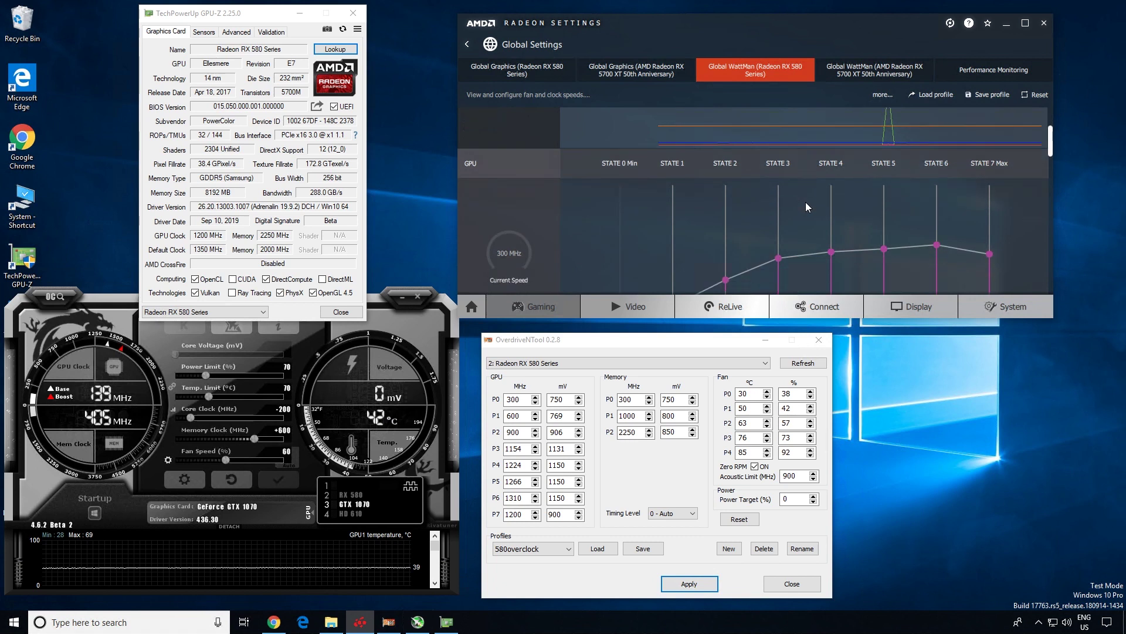
scroll(759, 210, down, 1)
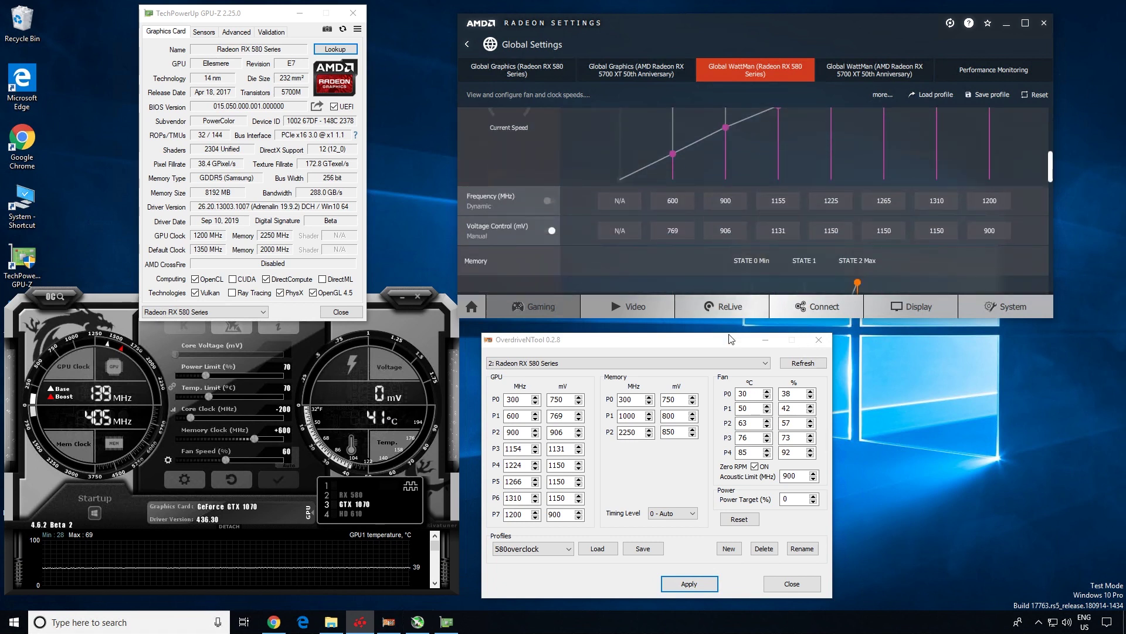
- Compare OverdriveNTool's P7 GPU and P2 memory values with WattMan's State 7 and memory State 2 frequency and voltage fields
click(690, 343)
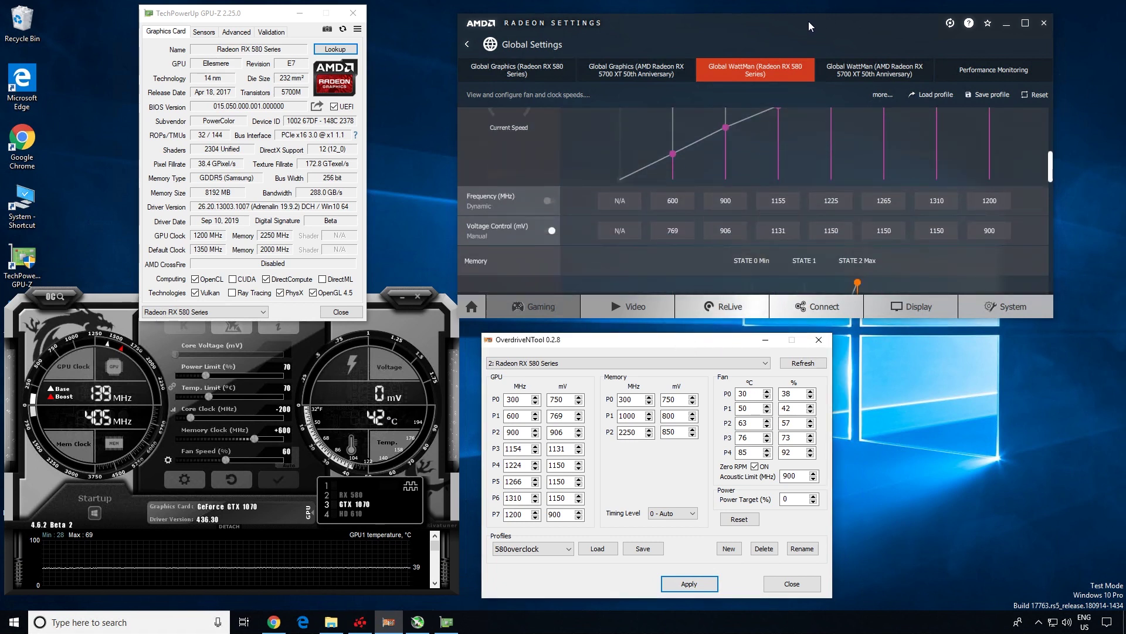
double_click(561, 514)
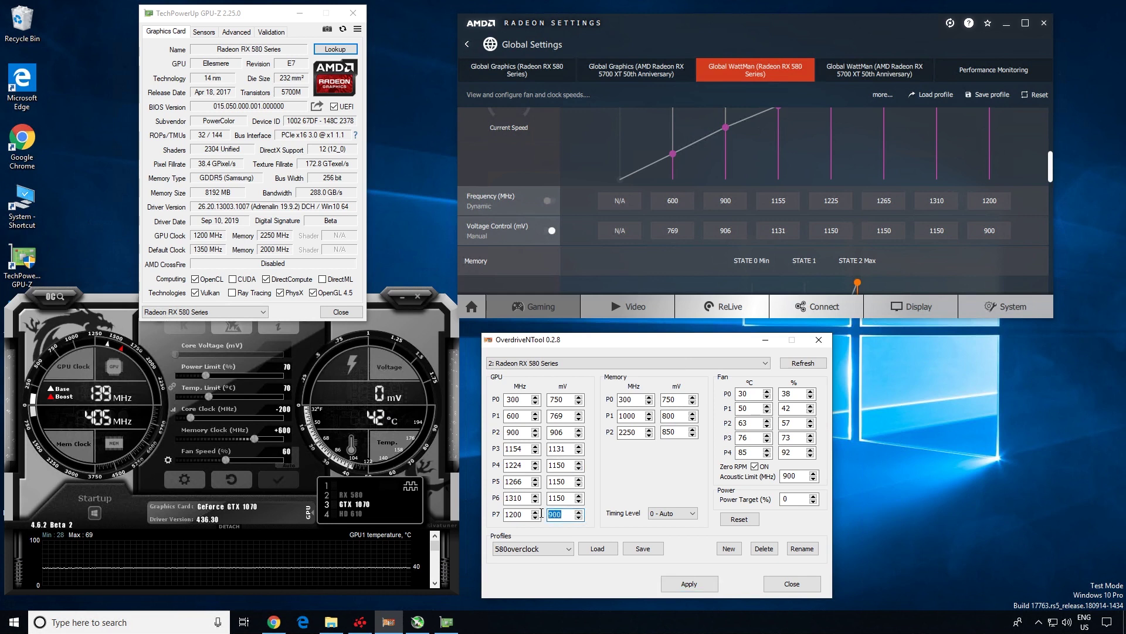
click(998, 191)
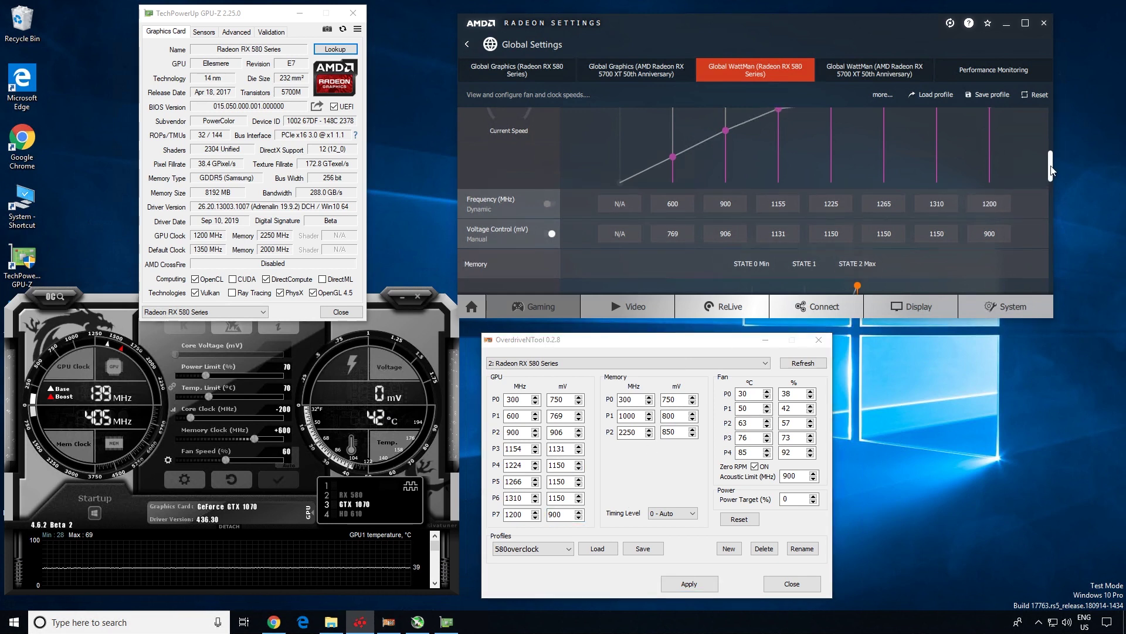
scroll(994, 192, down, 1)
click(1000, 183)
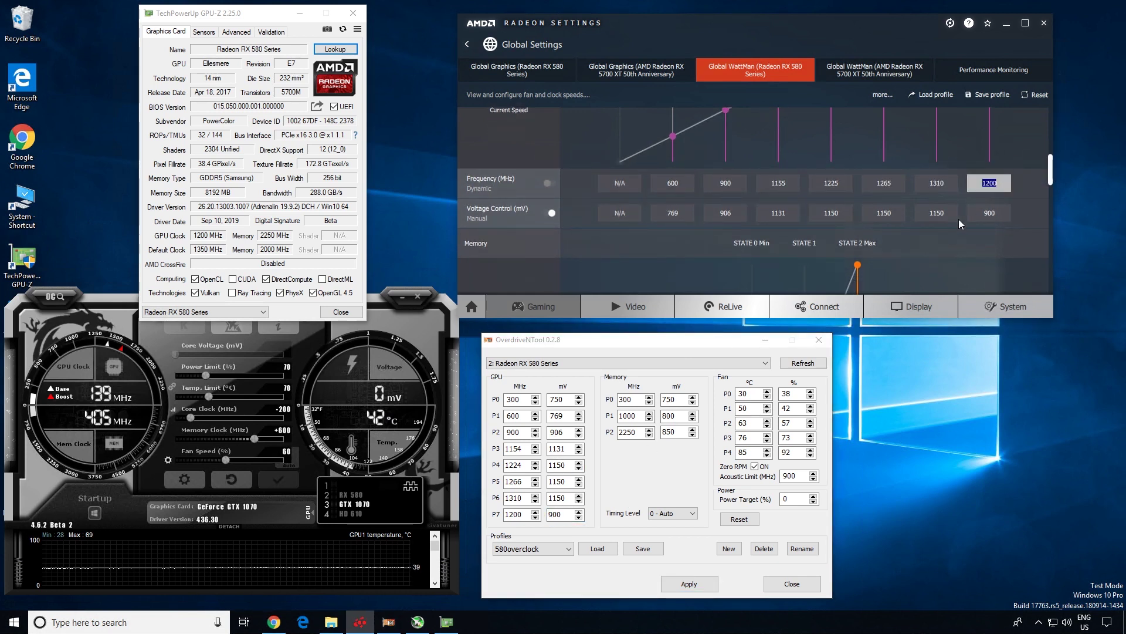
click(987, 215)
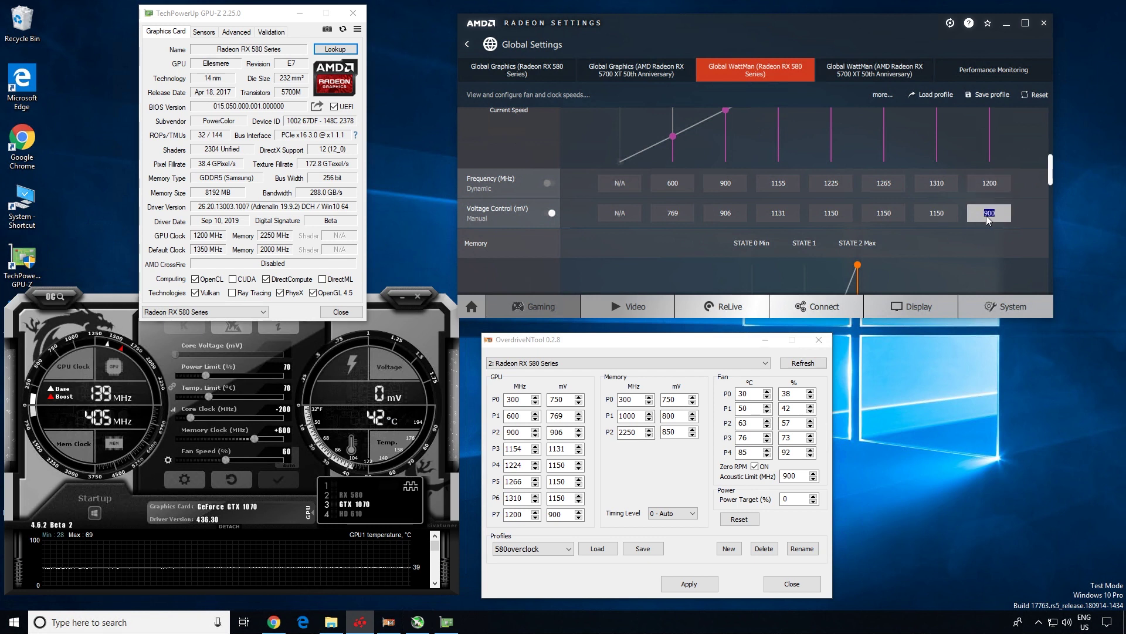
click(995, 212)
drag(1051, 173, 1050, 207)
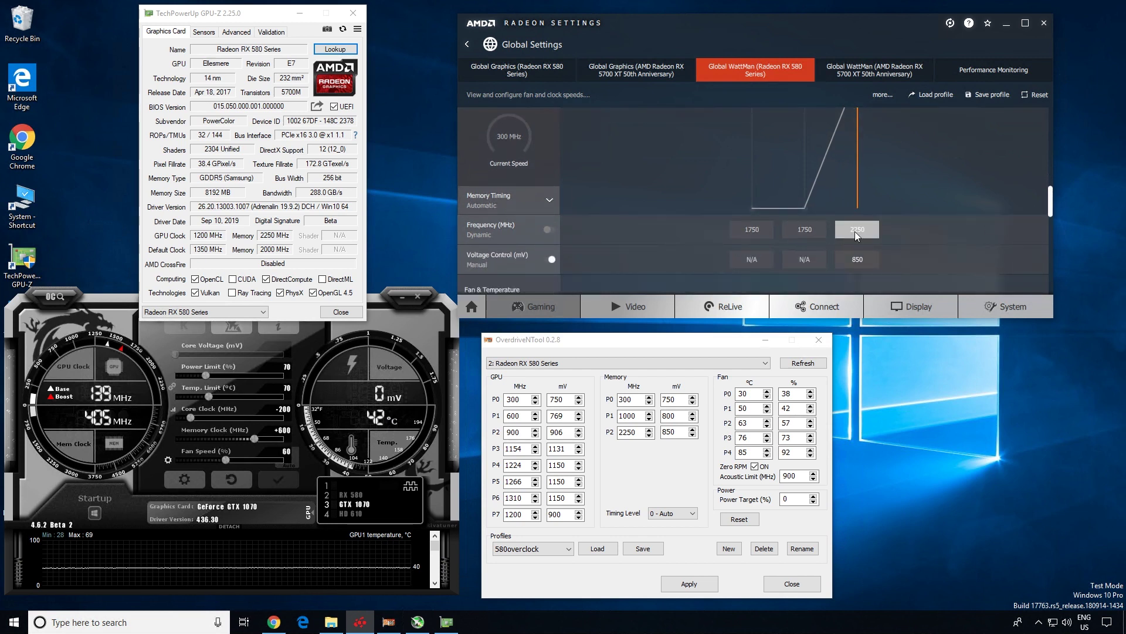
click(863, 261)
drag(1050, 199, 1050, 238)
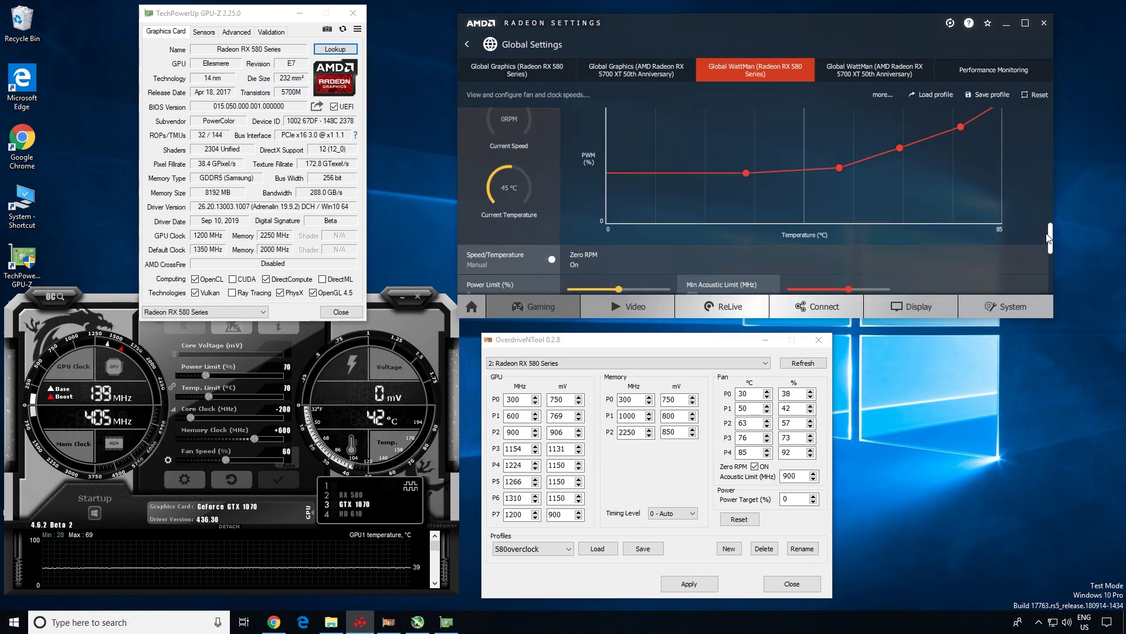
- Raise the lower points of the RX 580's fan curve in WattMan and apply the change
mouse_move(749, 172)
mouse_down()
mouse_move(750, 132)
mouse_move(745, 172)
mouse_move(753, 155)
mouse_up()
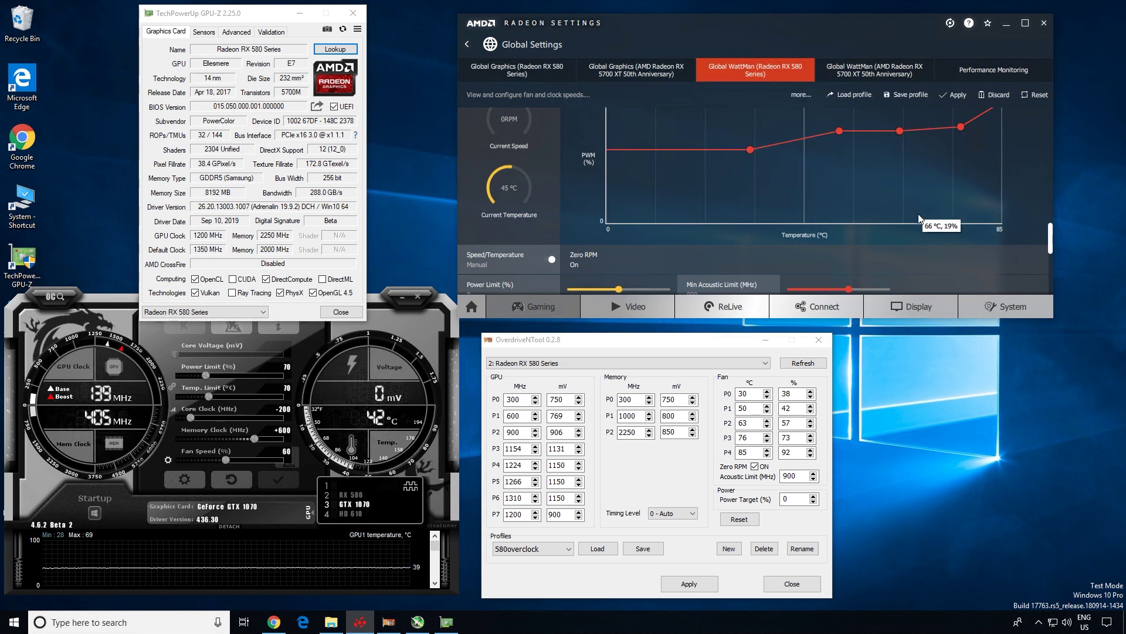
scroll(832, 185, up, 1)
drag(840, 168, 960, 152)
click(958, 97)
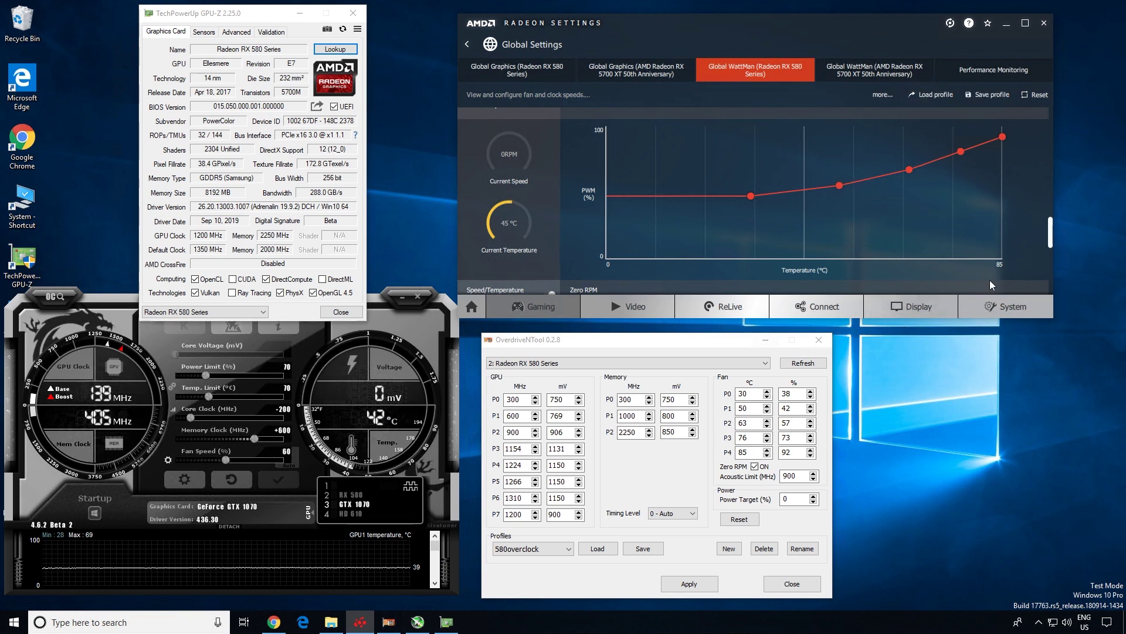
- Go back to WattMan's performance graph and bring MSI Afterburner to the front
drag(1051, 241, 1053, 104)
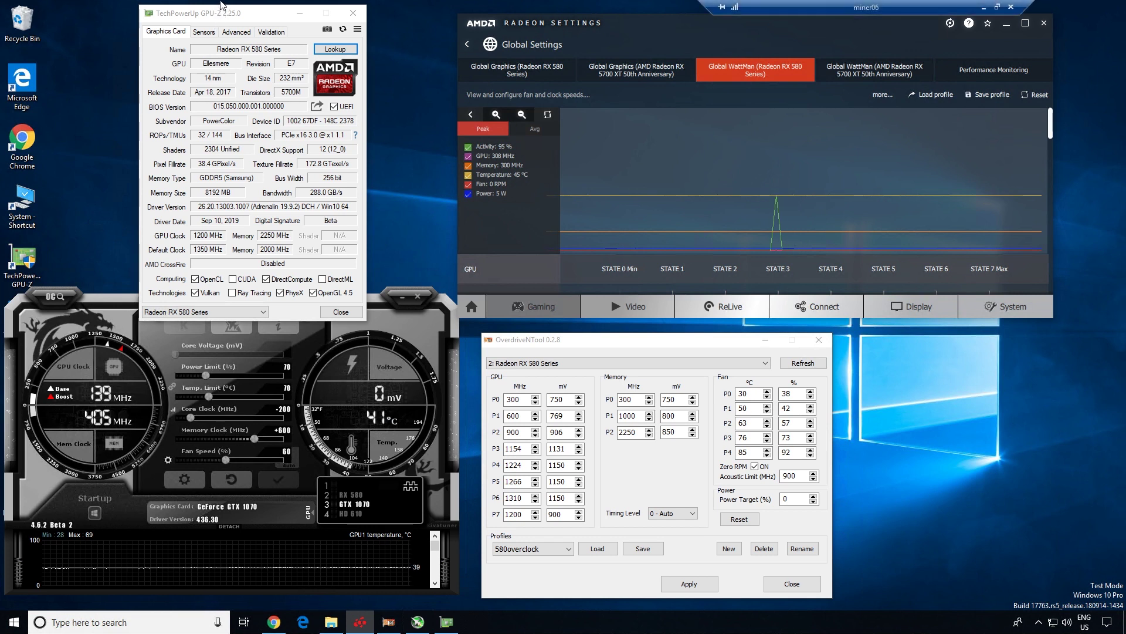
click(114, 312)
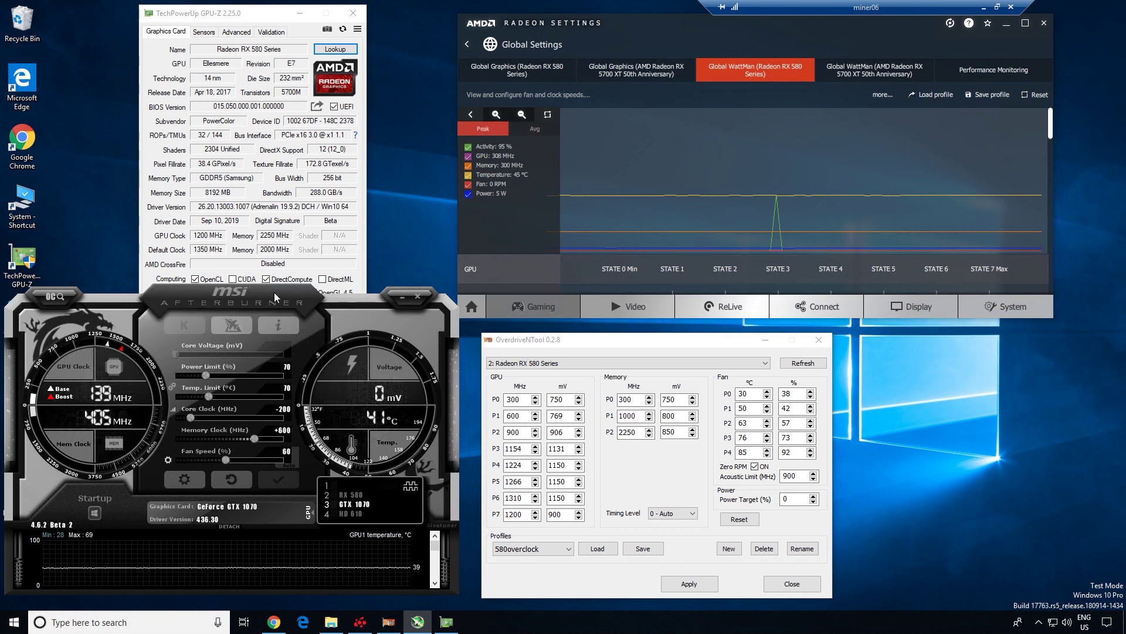
mouse_move(241, 301)
mouse_down()
mouse_move(254, 304)
mouse_move(244, 303)
mouse_up()
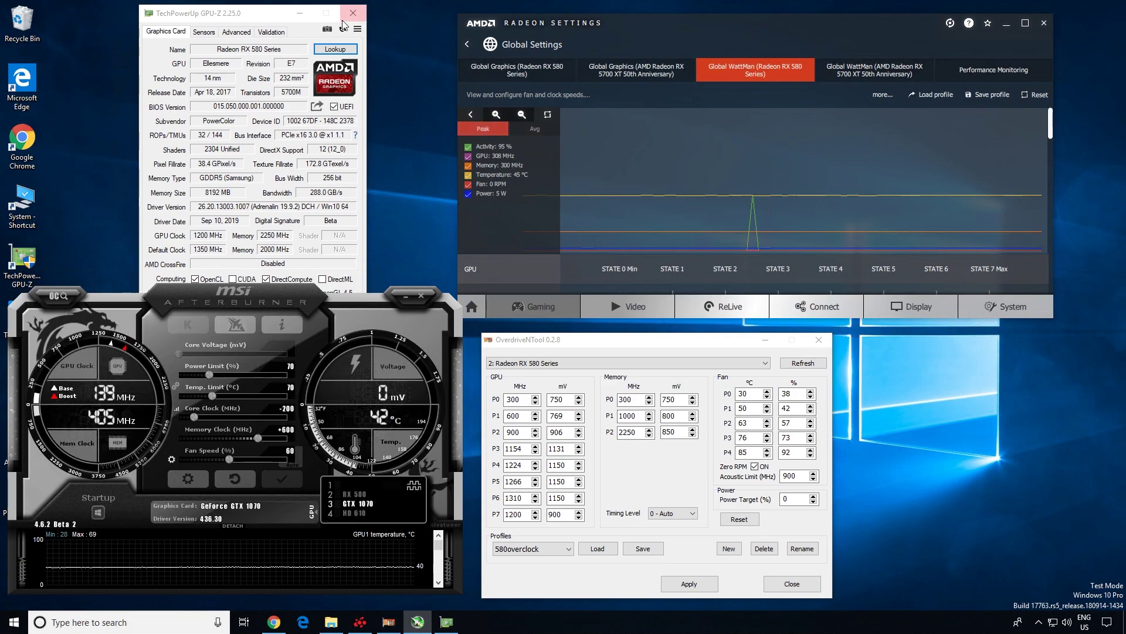
- Switch to Chrome and read through the SAPPHIRE TriXX software page, covering its dashboard, hardware monitor, TriXX Boost and fan check features
click(274, 622)
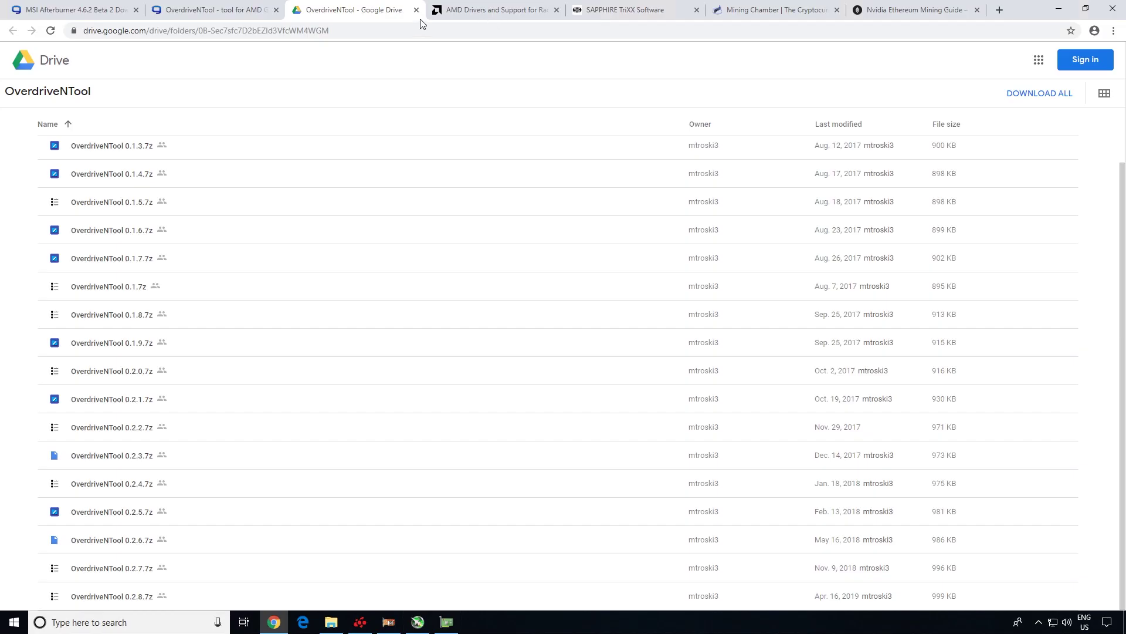
click(228, 11)
click(606, 11)
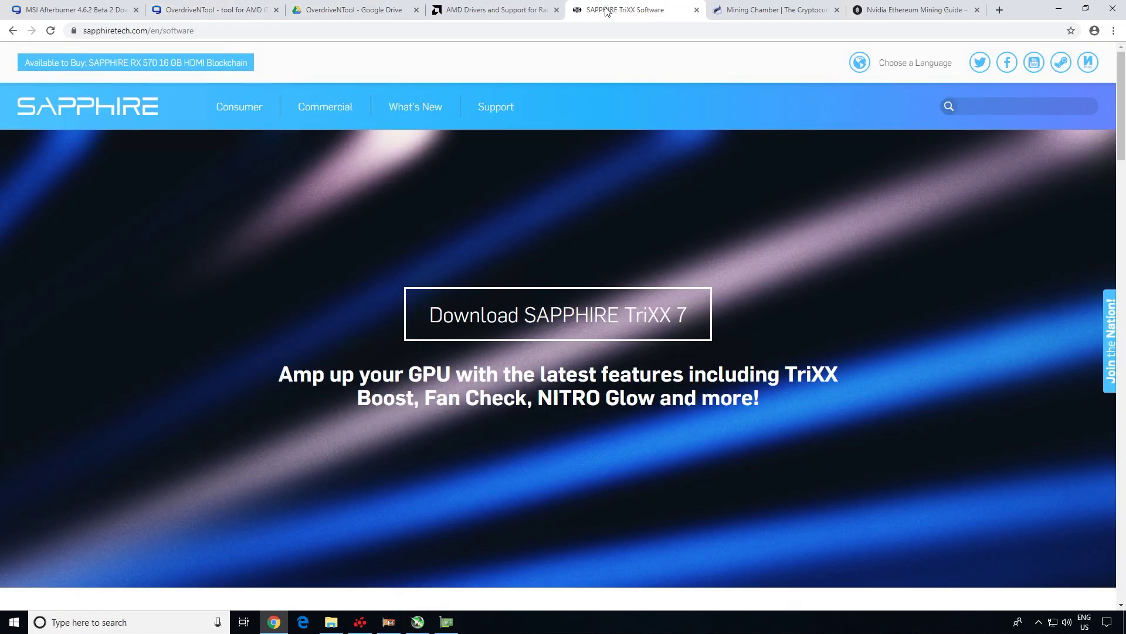
scroll(453, 328, down, 8)
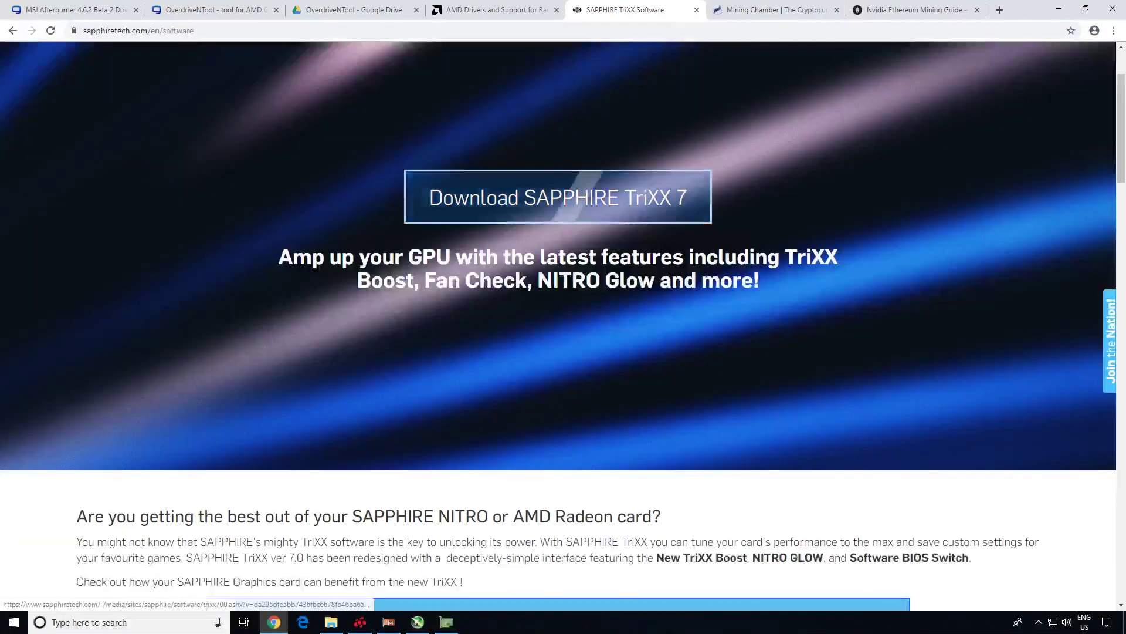
scroll(457, 331, down, 1)
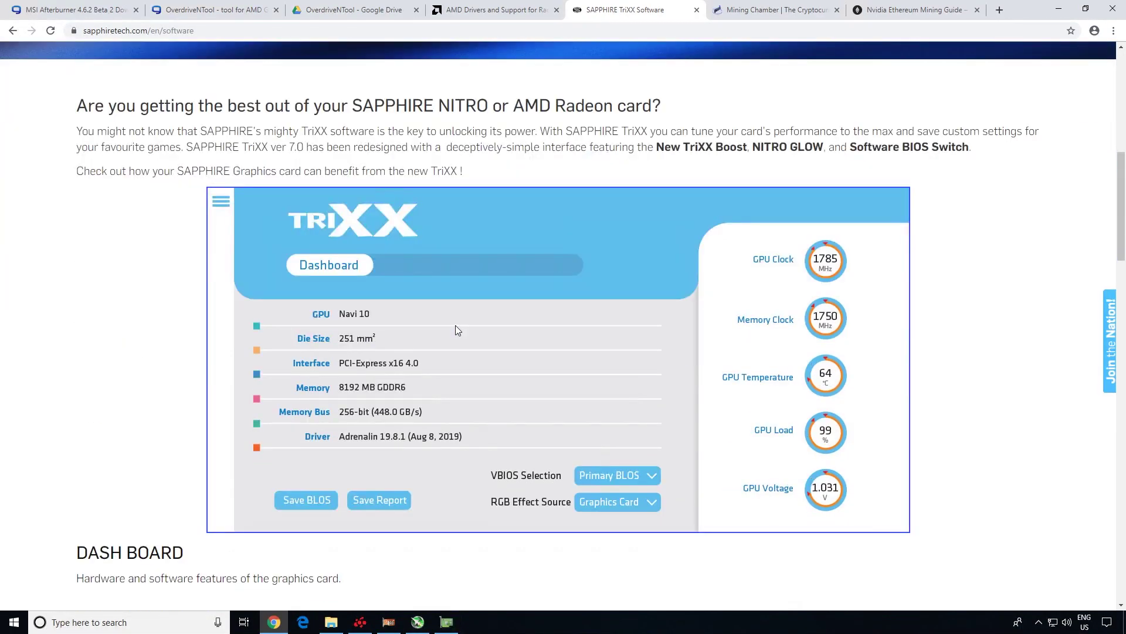
scroll(446, 310, down, 7)
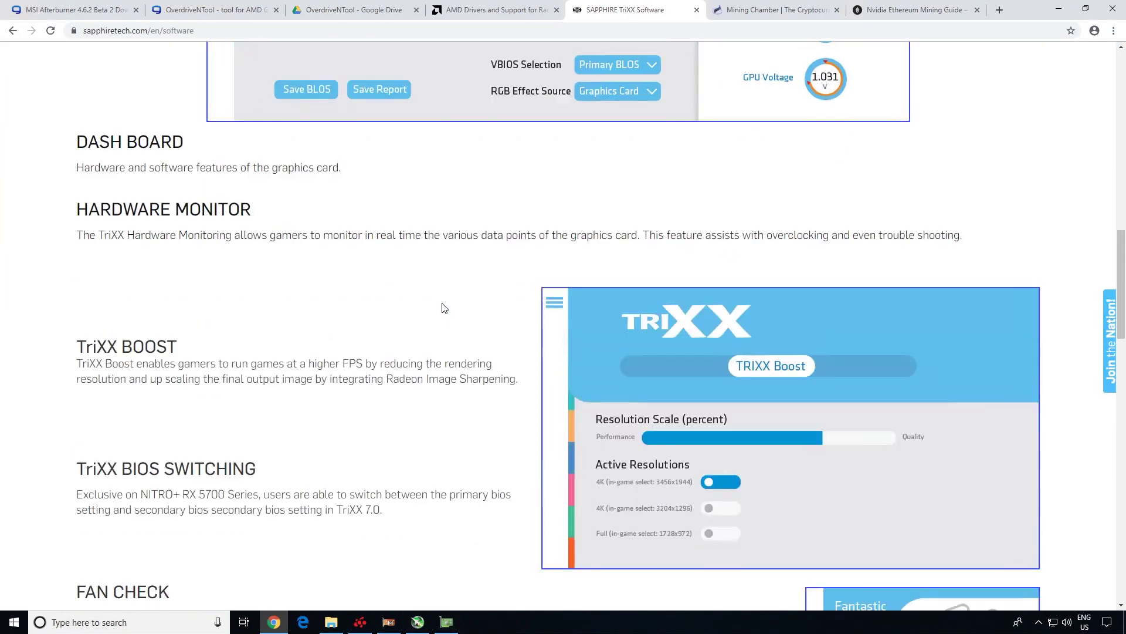
scroll(431, 311, down, 9)
scroll(431, 312, down, 3)
scroll(428, 304, up, 16)
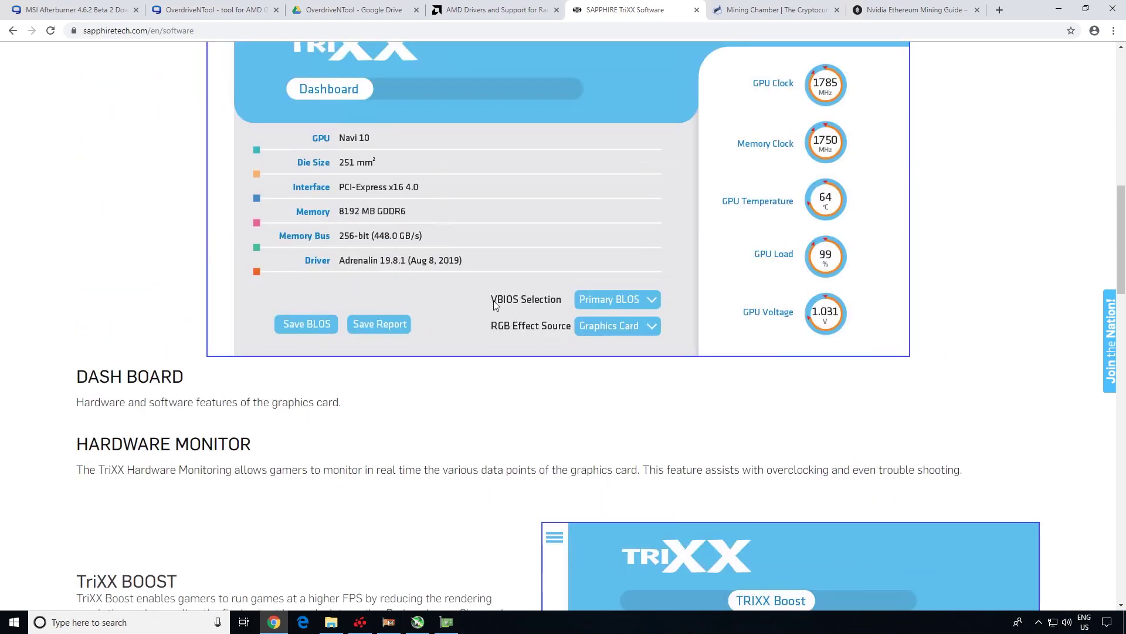
scroll(559, 309, up, 3)
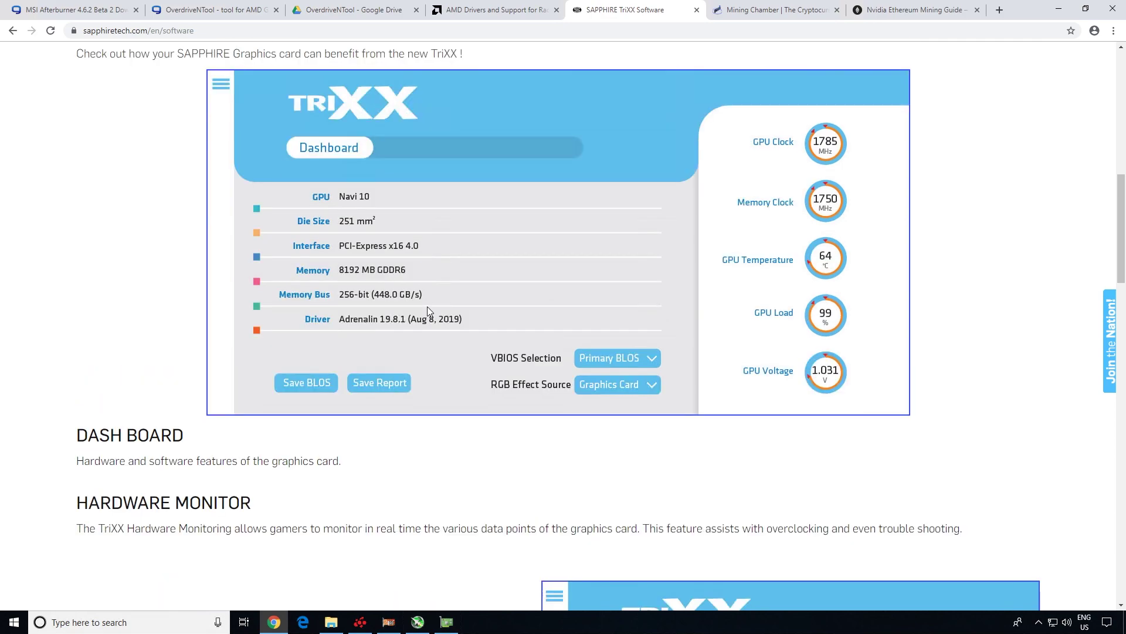
scroll(541, 335, up, 9)
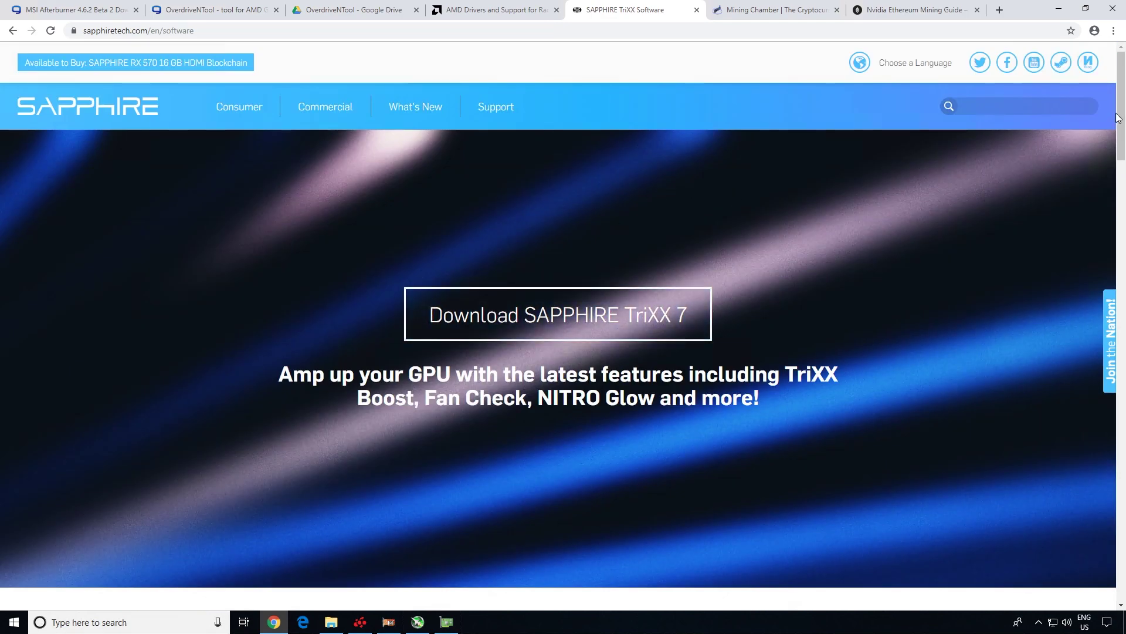
scroll(1112, 402, down, 10)
scroll(1112, 402, down, 20)
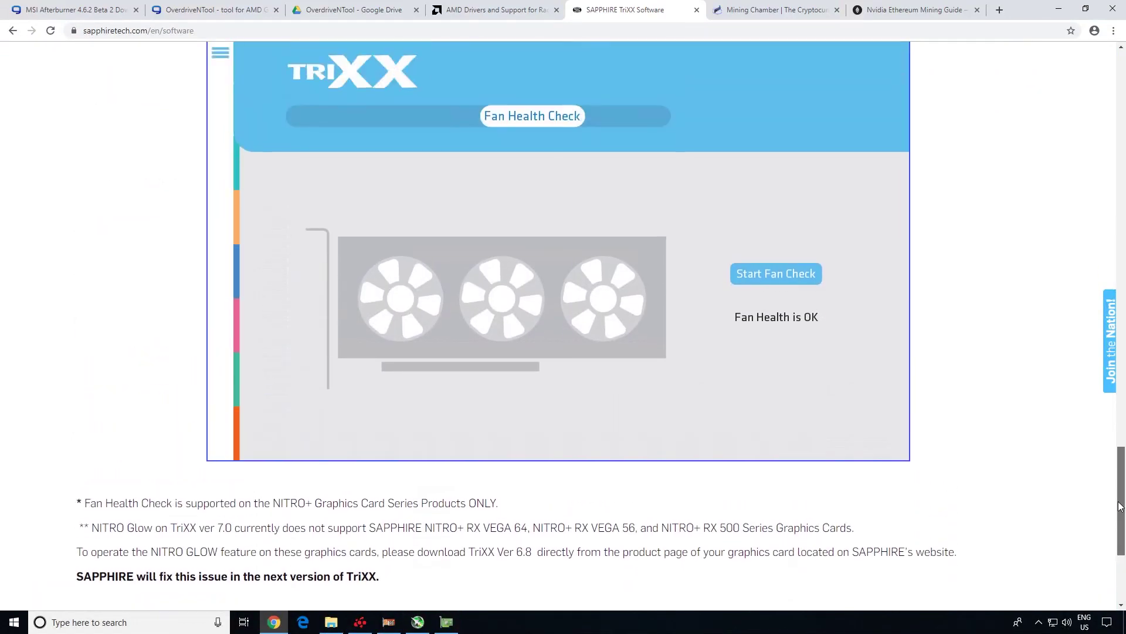
mouse_move(1121, 506)
mouse_down()
mouse_move(1103, 328)
mouse_move(1056, 155)
mouse_up()
scroll(1055, 161, down, 10)
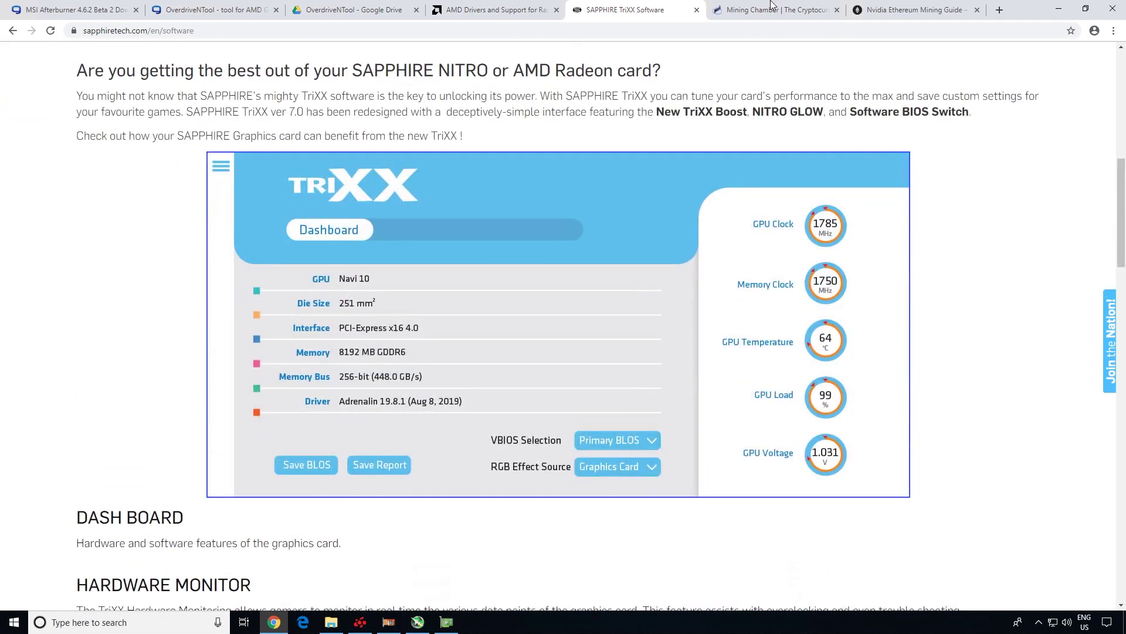
- Go to the Mining Chamber site and open the AMD RX 580 Mining Overclocks guide from the Crypto Library's overclocking guides
click(774, 9)
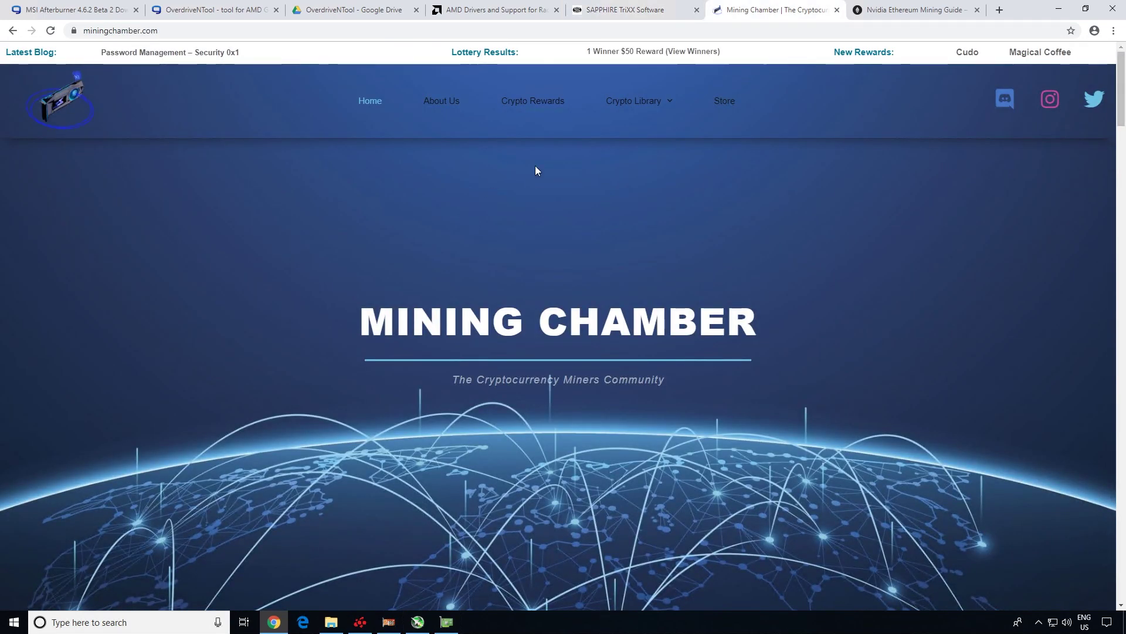
scroll(1123, 85, down, 8)
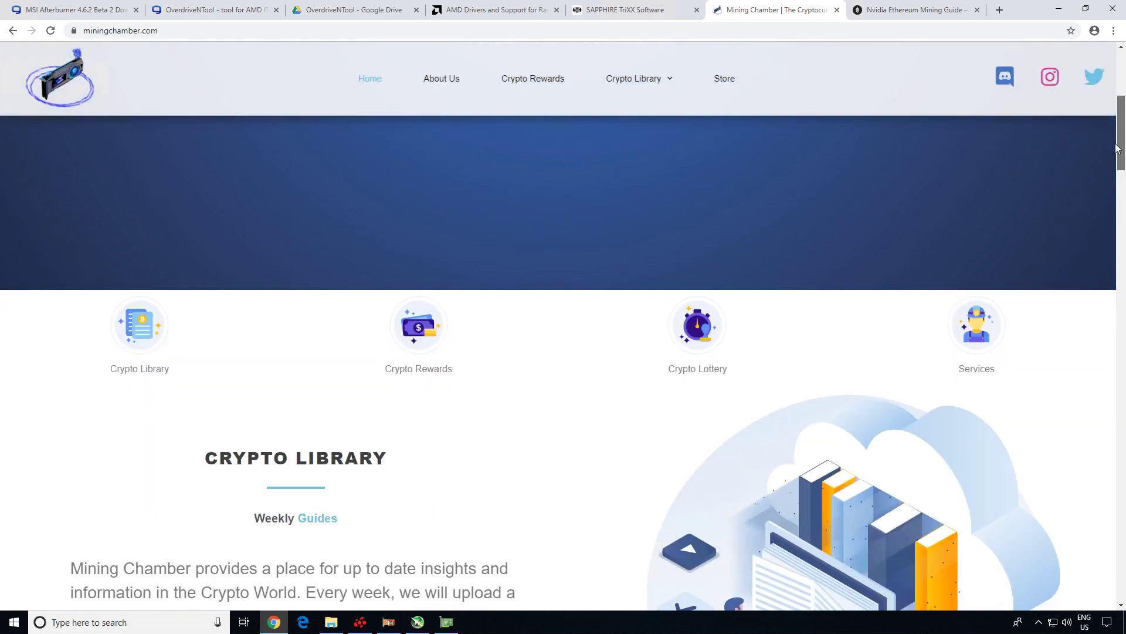
scroll(1122, 82, up, 4)
scroll(1122, 82, up, 4)
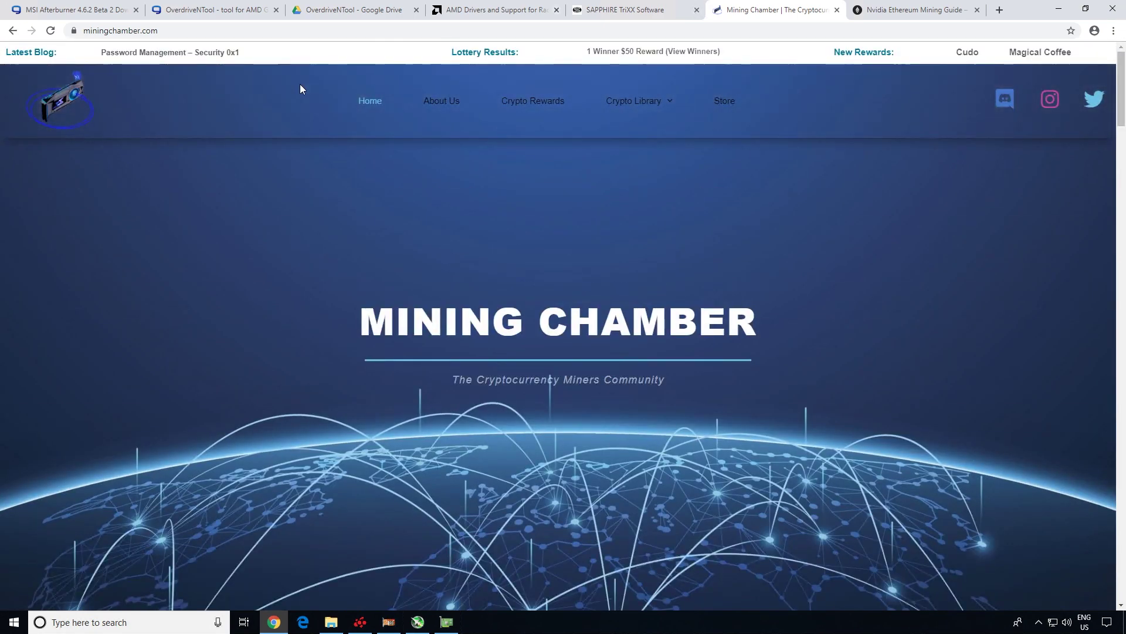
mouse_move(651, 111)
mouse_move(638, 129)
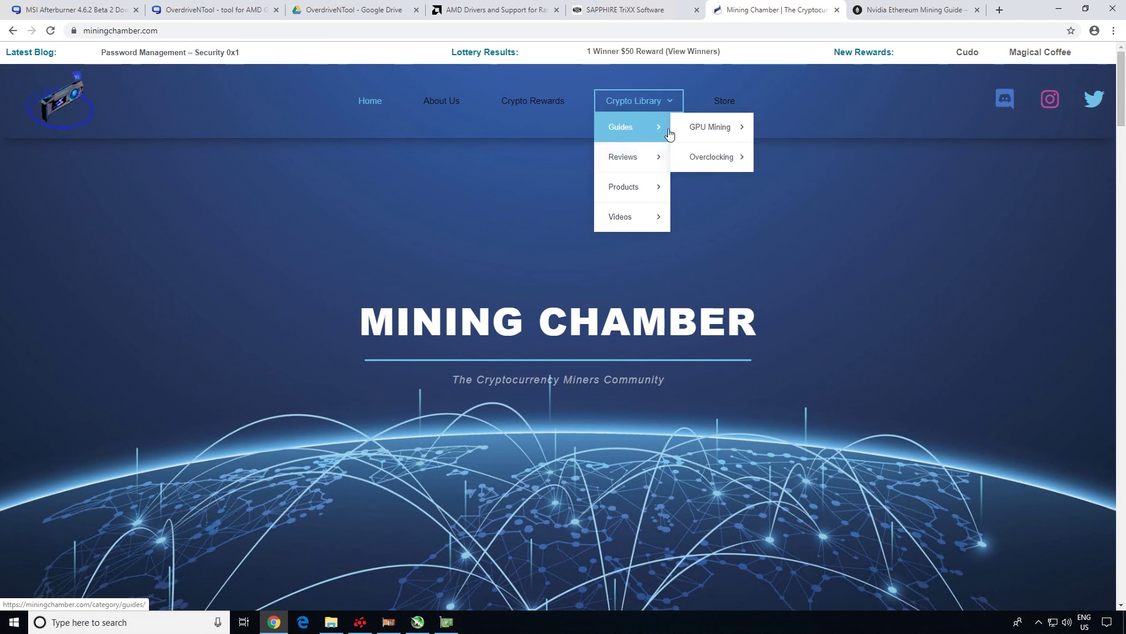
mouse_move(733, 162)
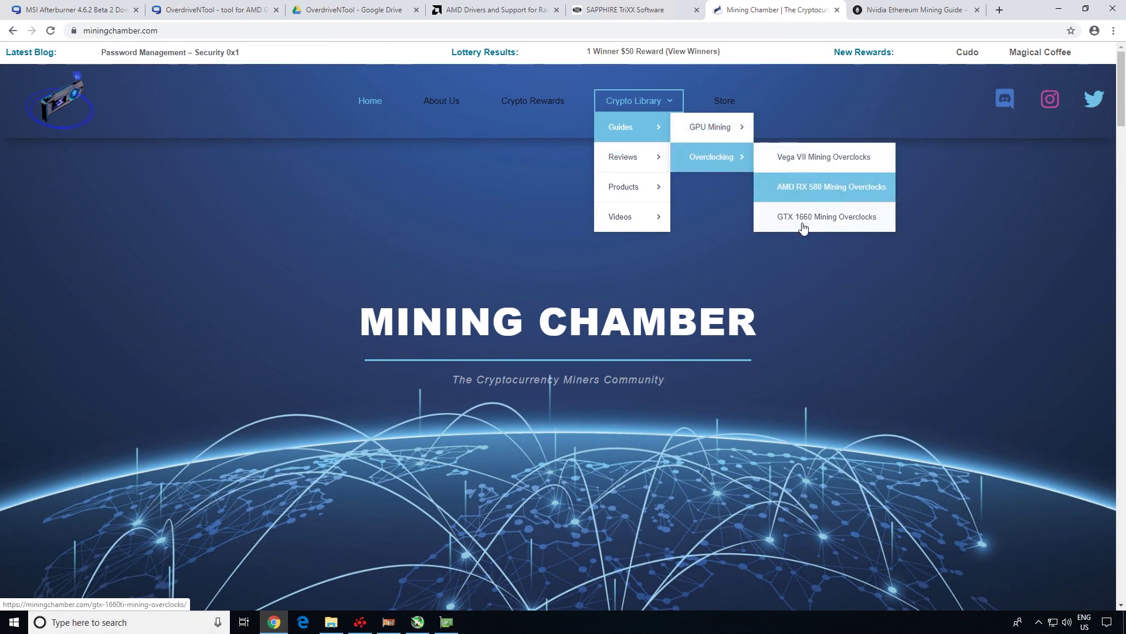
click(811, 196)
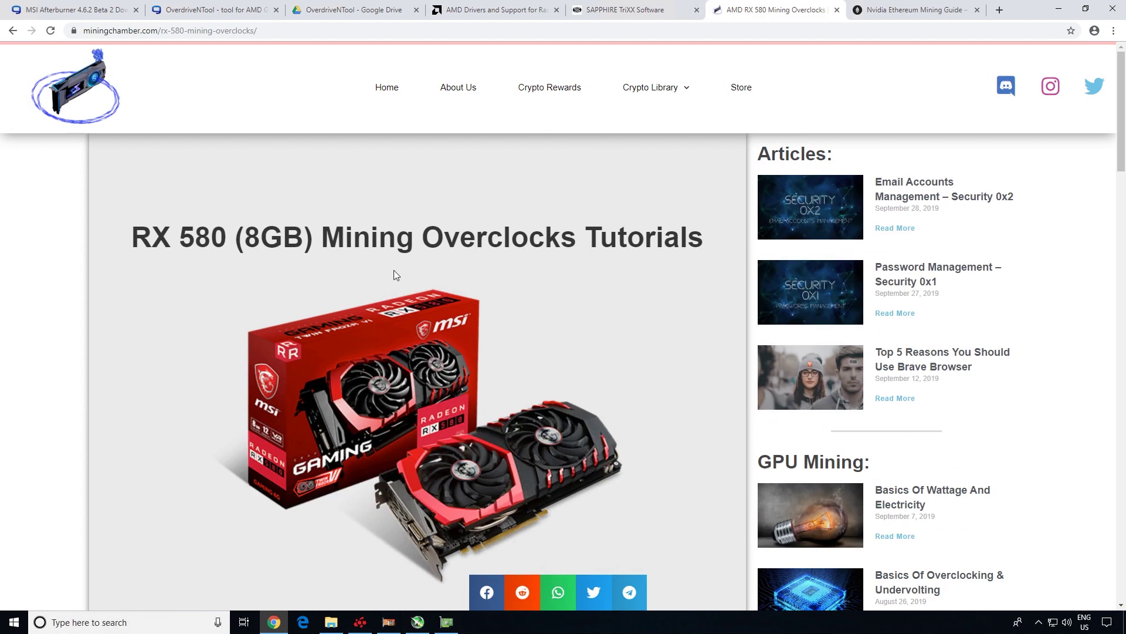
- Read through the RX 580 guide, covering the recommended and factory overclock settings for Ethash and CryptoNightR and the buying options
scroll(393, 270, down, 5)
scroll(392, 227, down, 5)
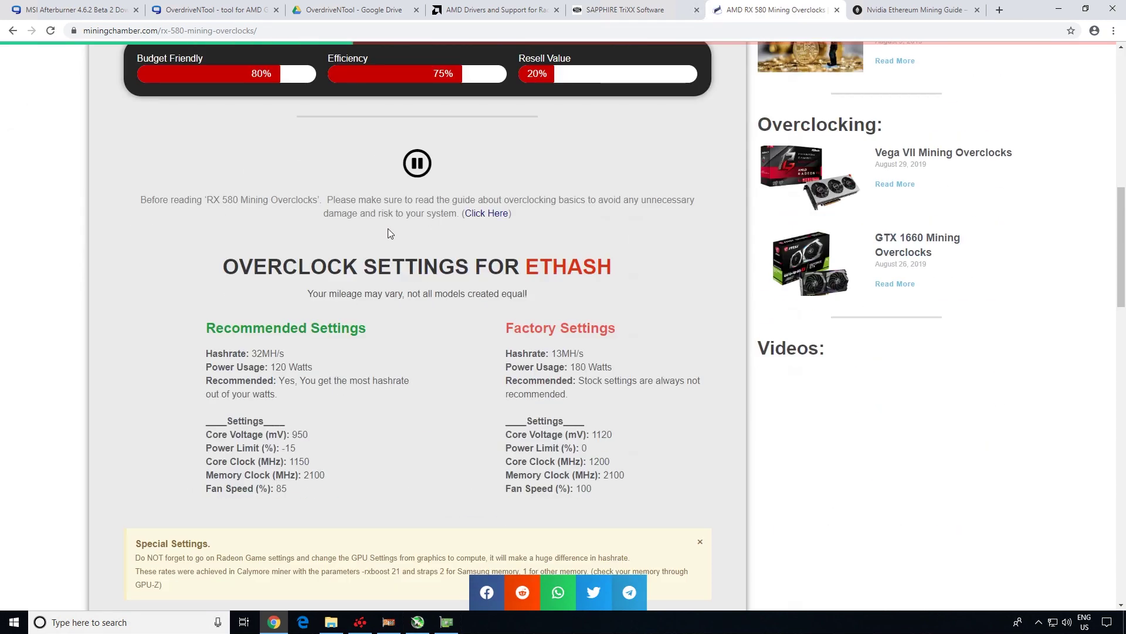
scroll(372, 228, down, 5)
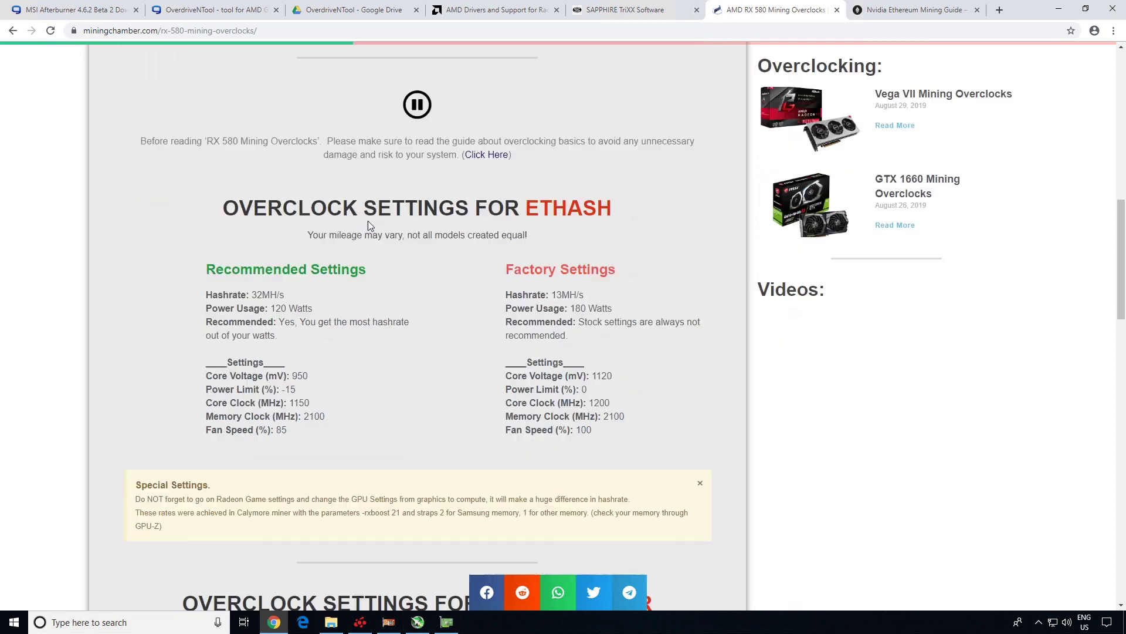
scroll(368, 221, down, 3)
scroll(368, 220, up, 4)
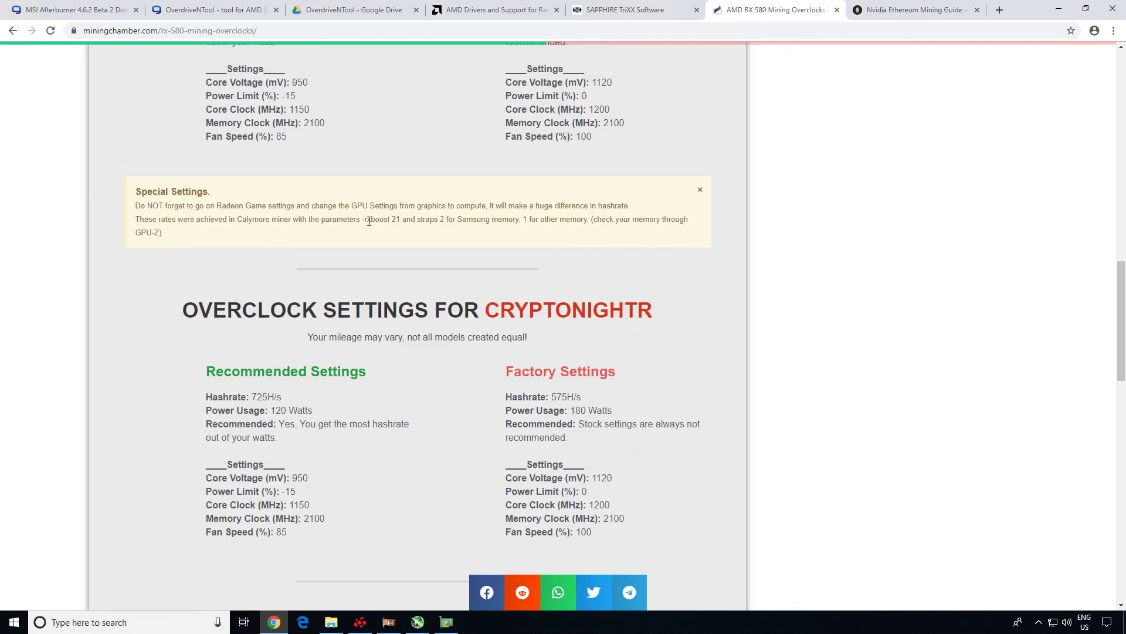
scroll(368, 221, up, 3)
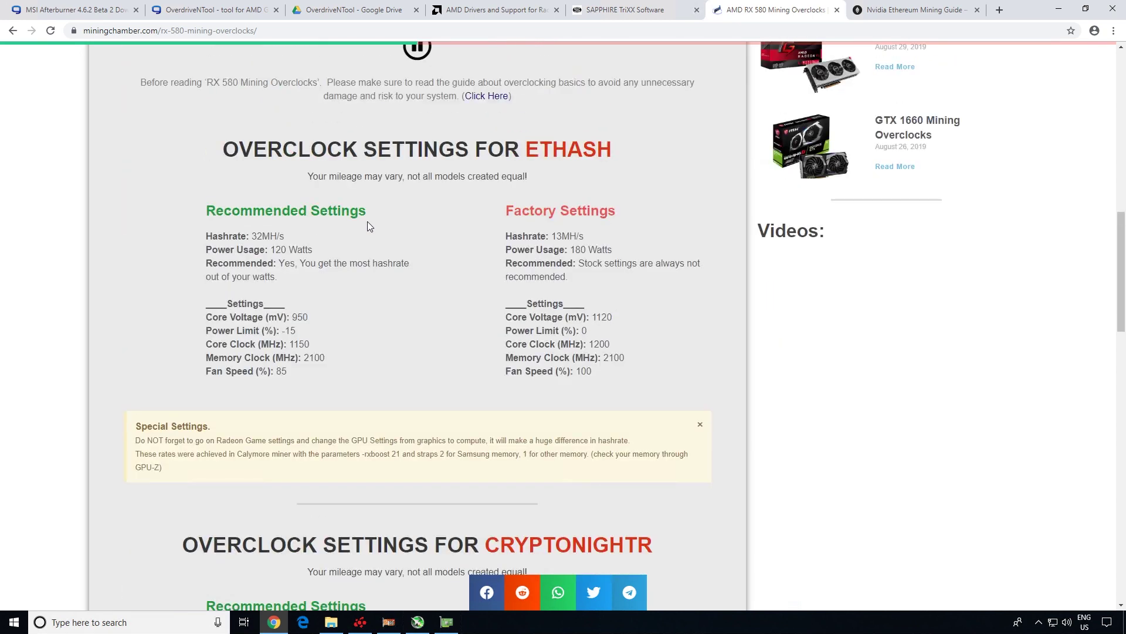
scroll(688, 273, down, 5)
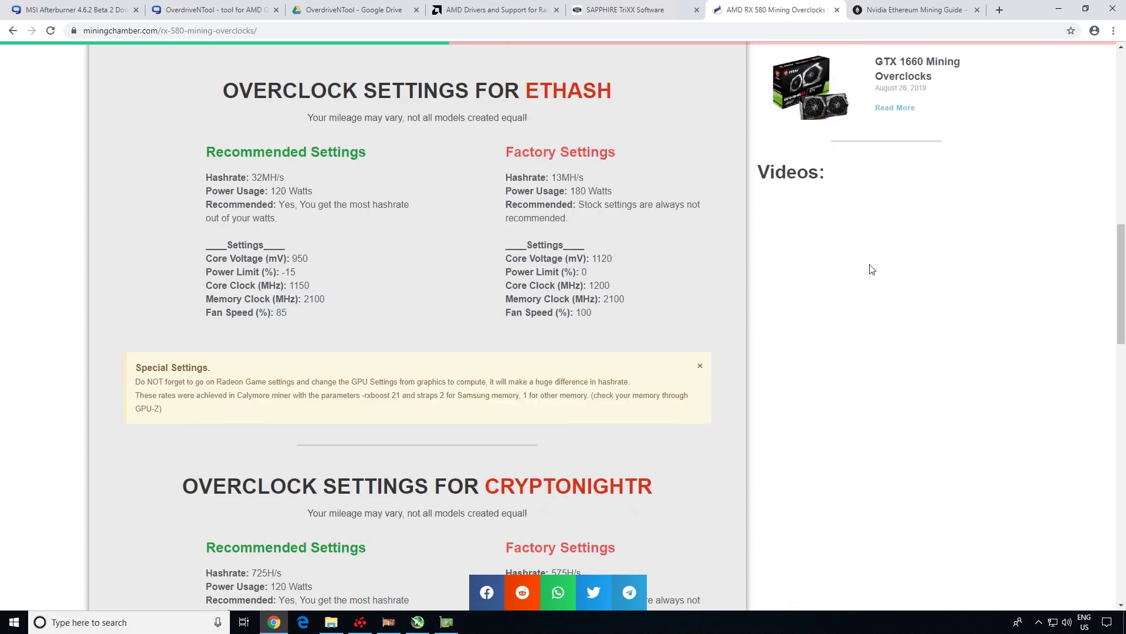
scroll(680, 270, down, 7)
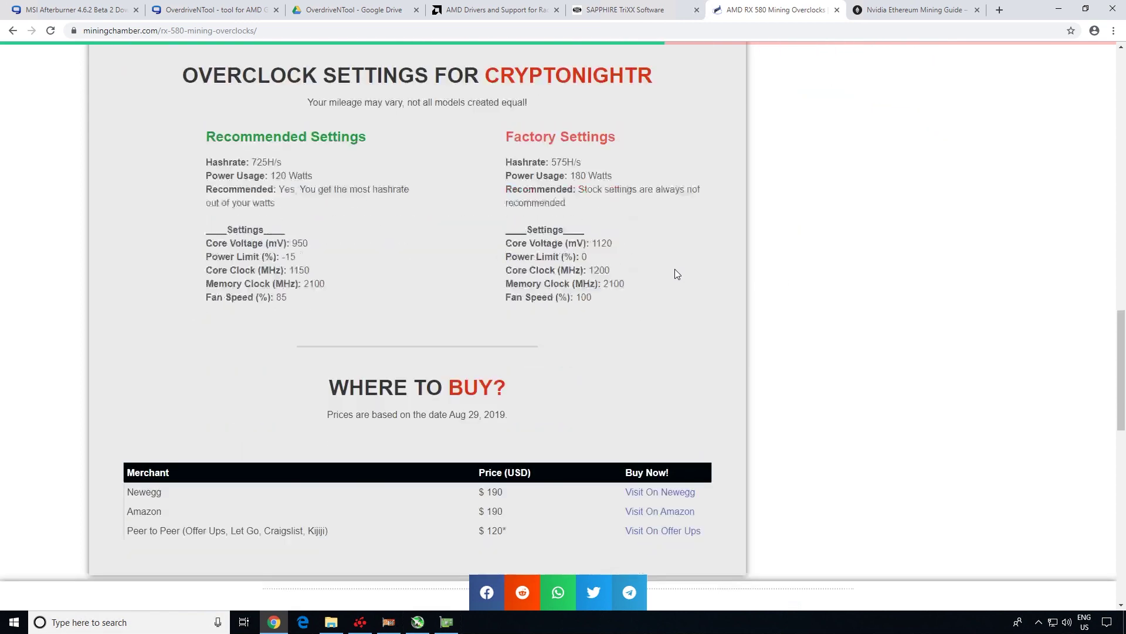
scroll(672, 265, up, 14)
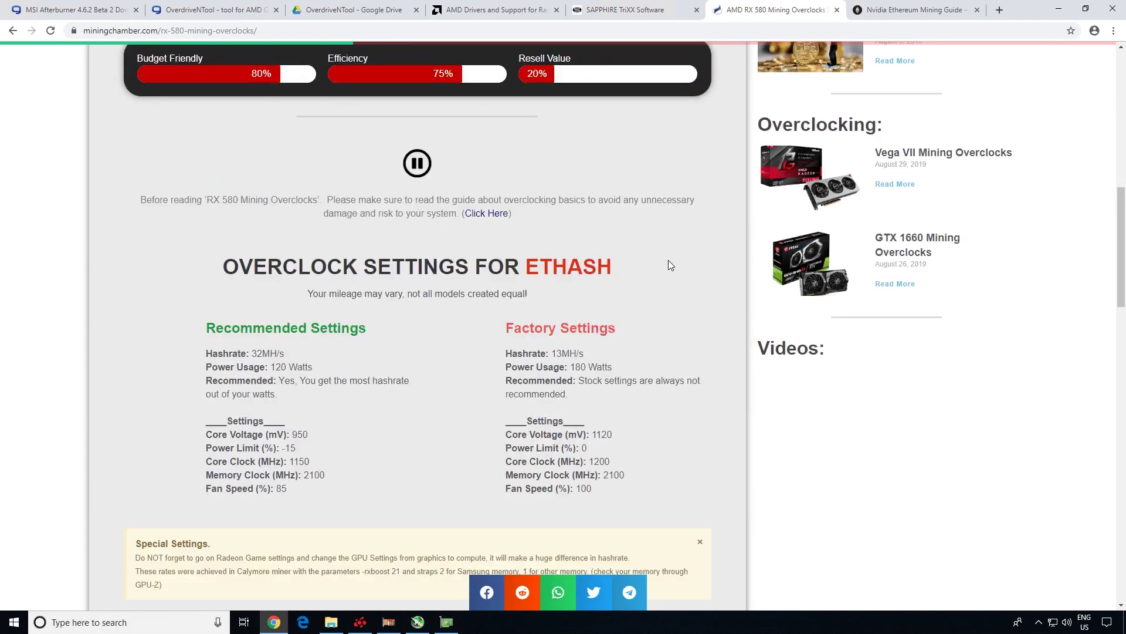
scroll(670, 266, up, 12)
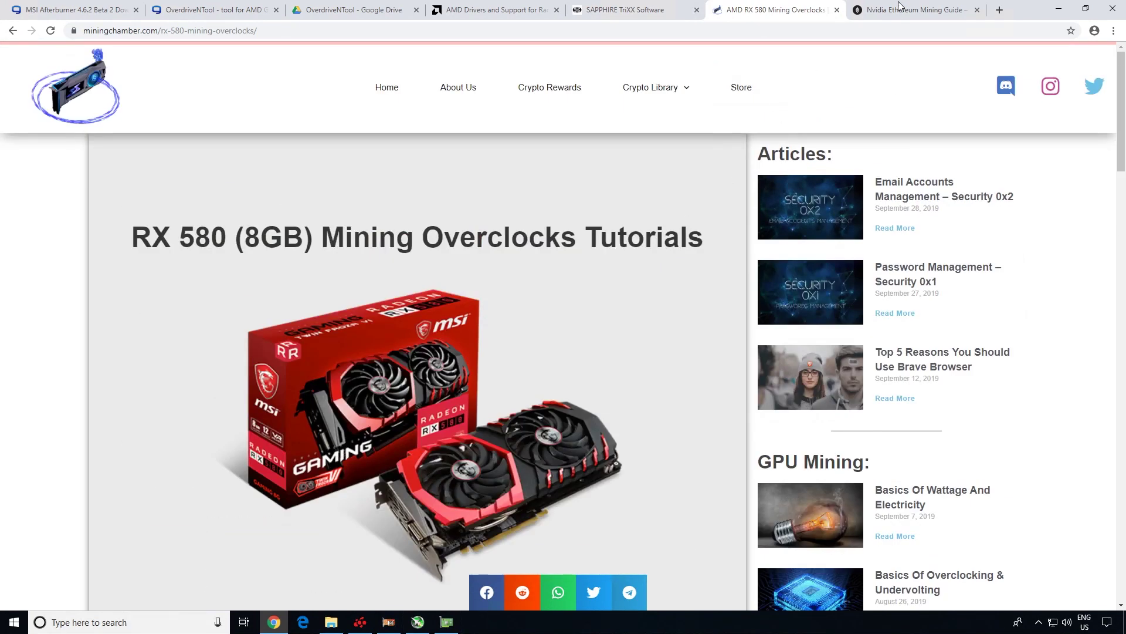
- Switch to the mining.help Nvidia Ethereum guide and examine the Samsung, Hynix, Micron and Elpida ranges under Memory Clock Overclock
click(884, 17)
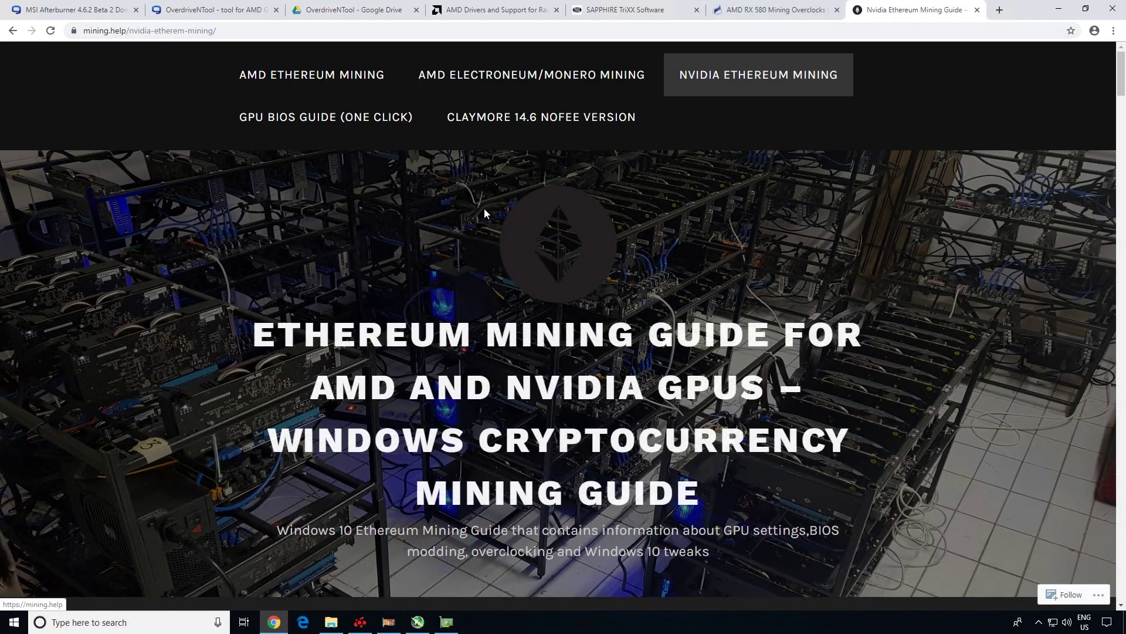
drag(1122, 85, 1118, 357)
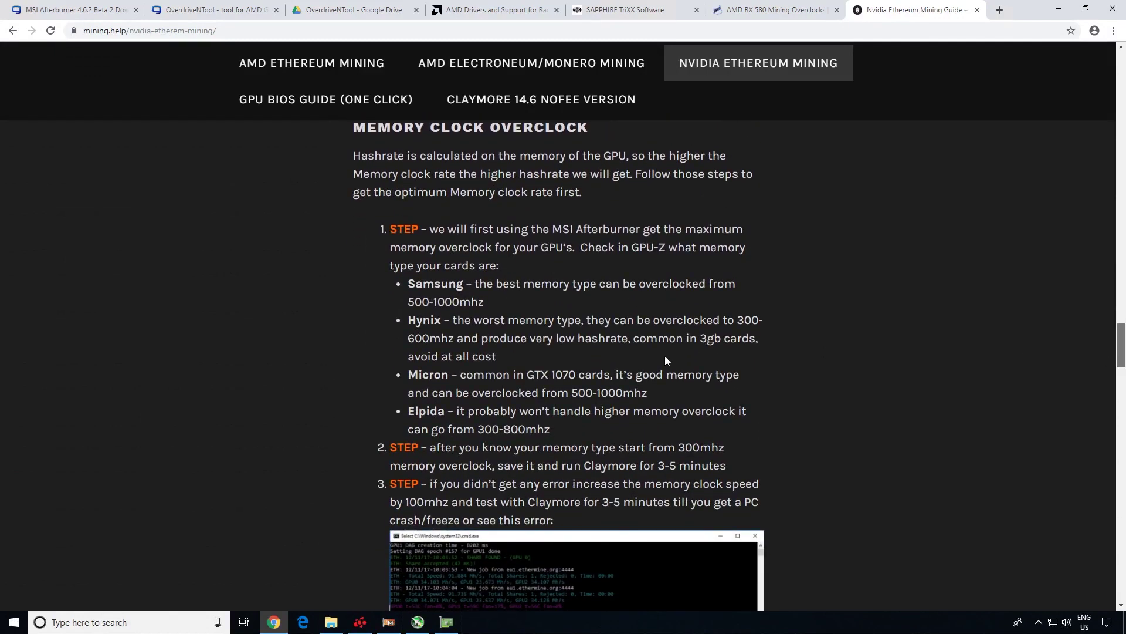
scroll(666, 361, down, 1)
drag(561, 394, 398, 256)
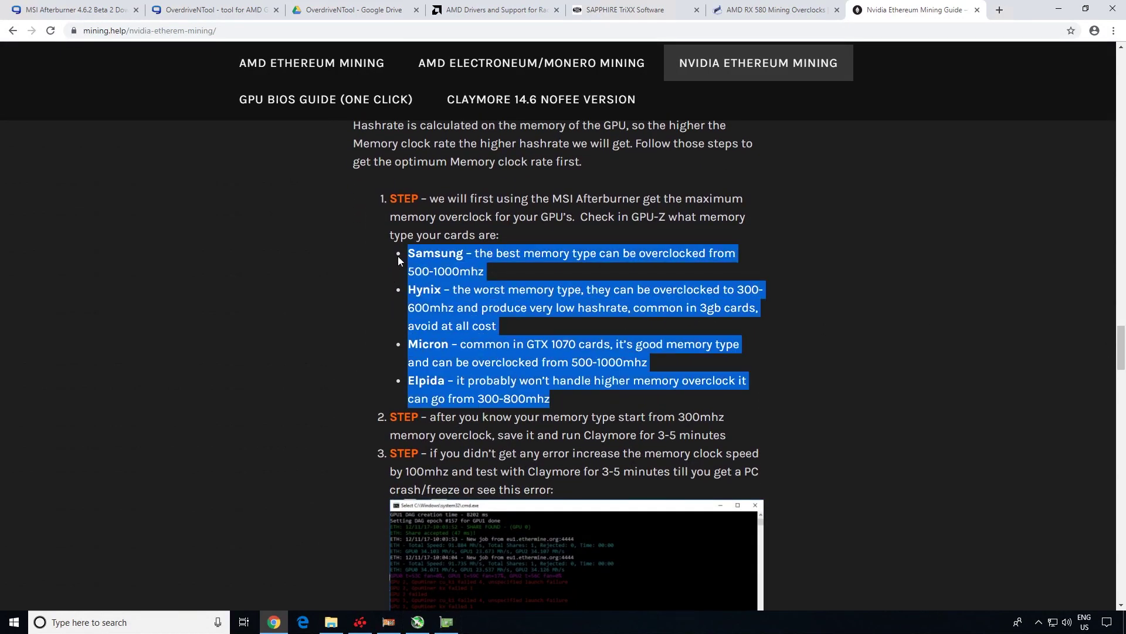
click(416, 380)
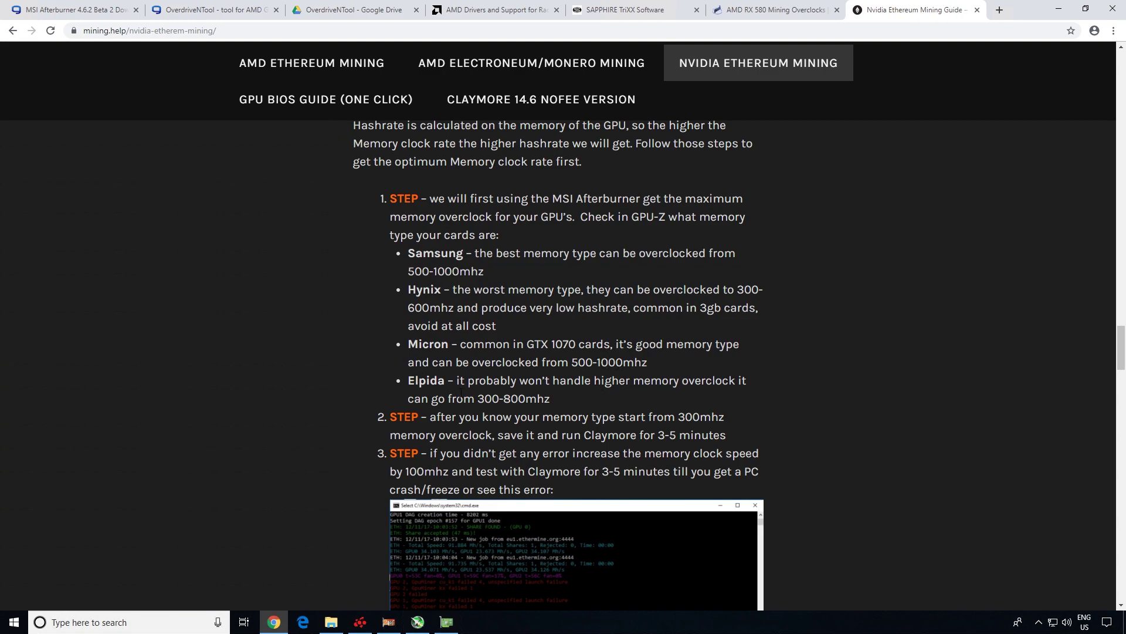
- Review the Nvidia guide's memory clock, core clock and power limit testing steps, then return to the RX 580 guide
scroll(460, 382, down, 17)
scroll(461, 382, up, 4)
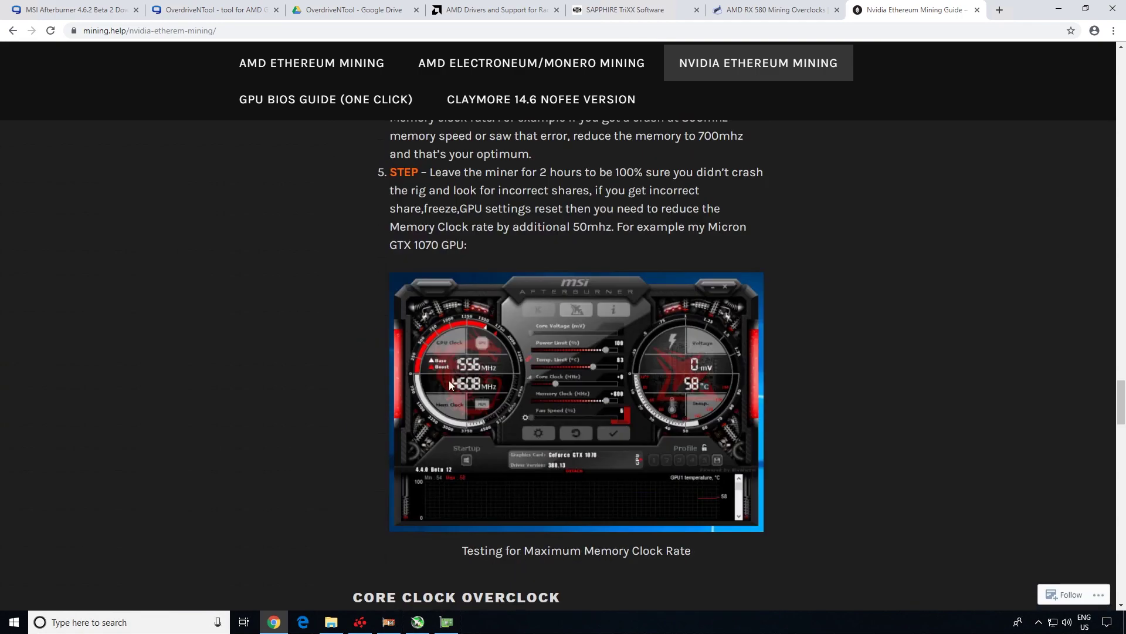
scroll(443, 409, down, 13)
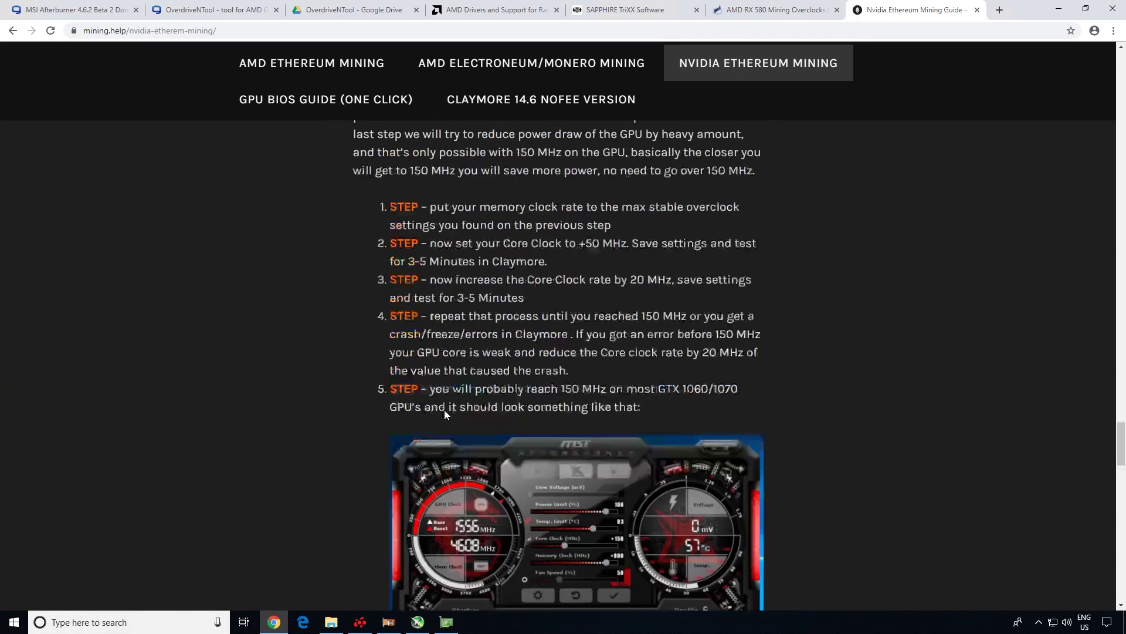
scroll(452, 404, down, 12)
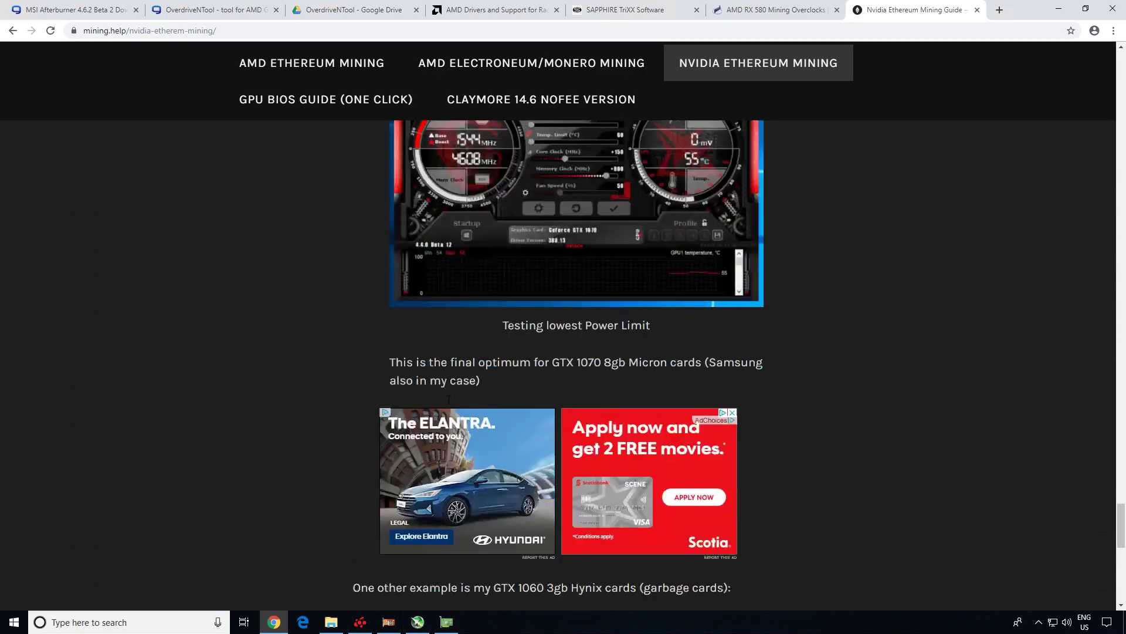
scroll(448, 400, up, 20)
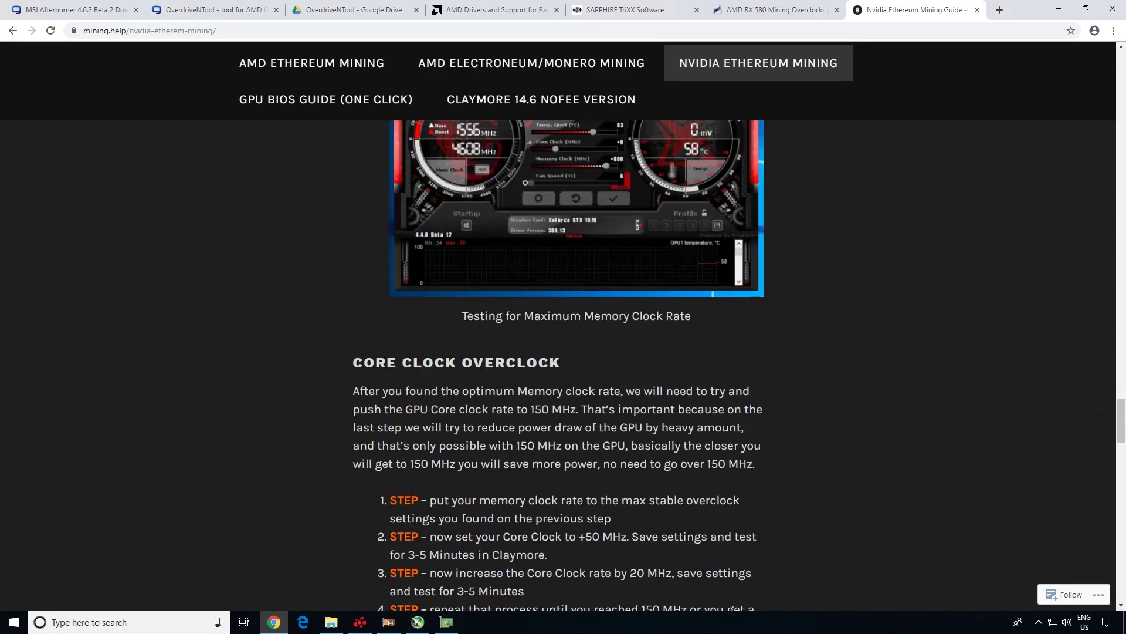
scroll(449, 377, up, 20)
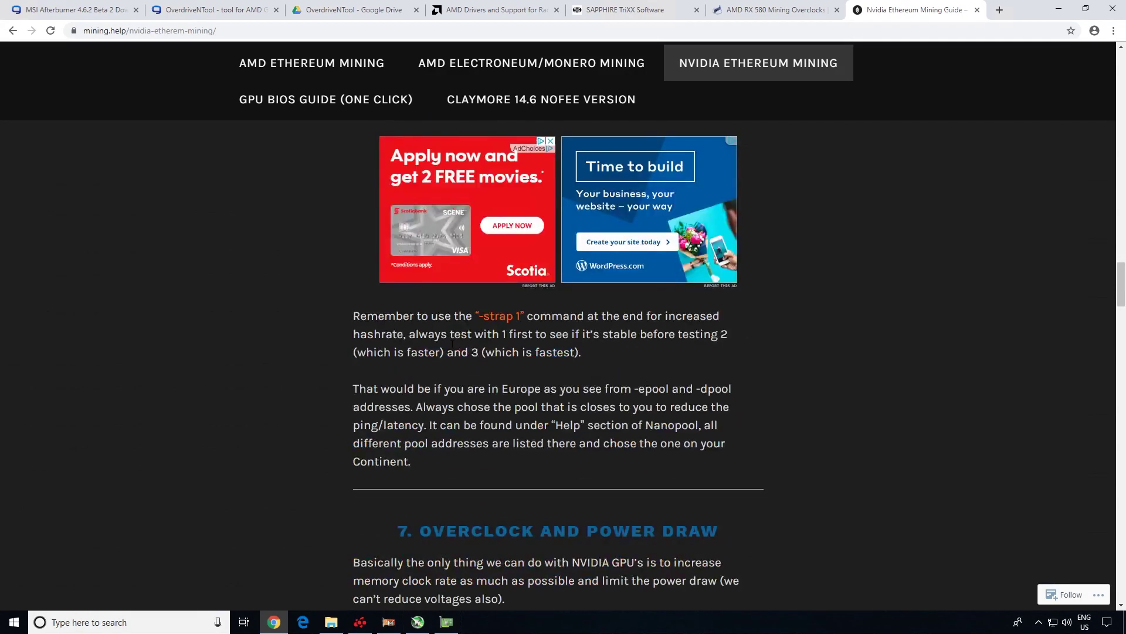
scroll(452, 332, up, 20)
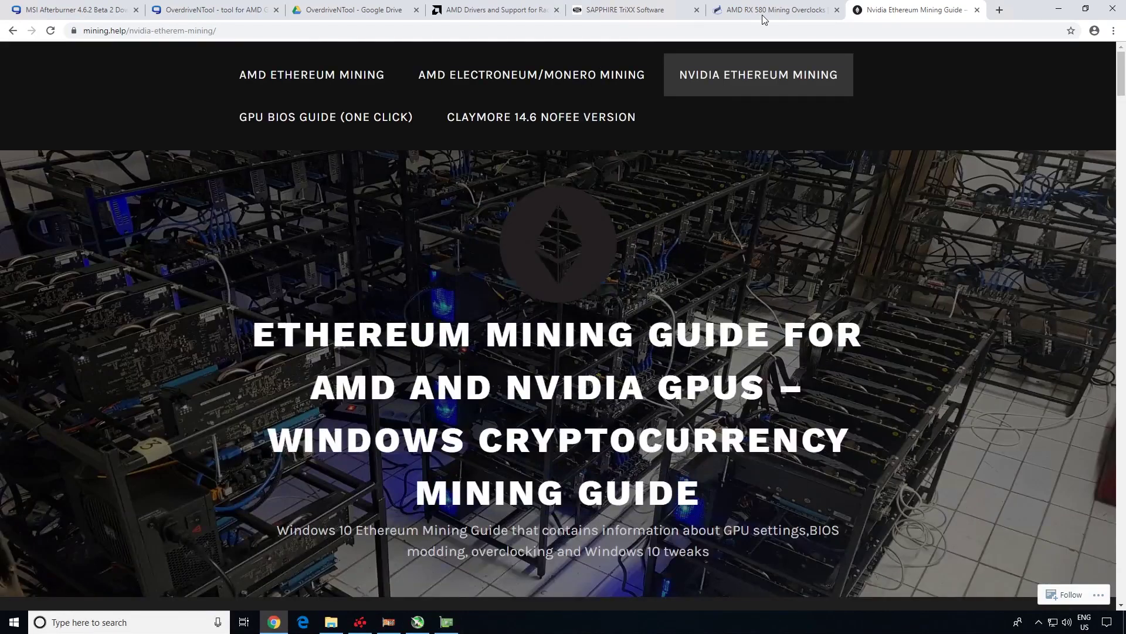
click(762, 19)
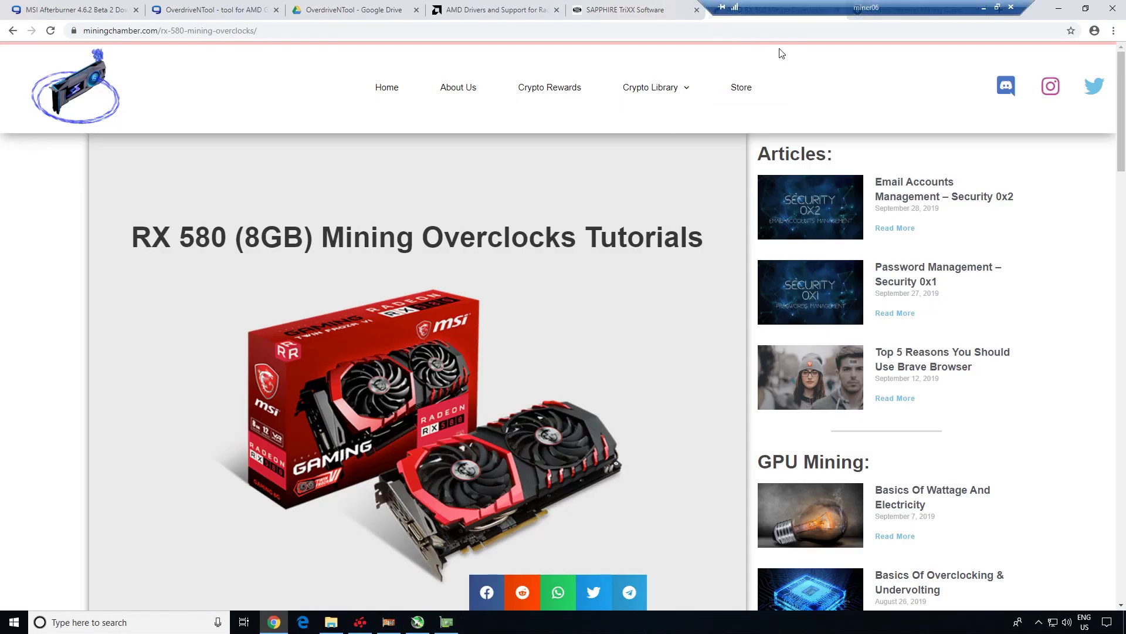